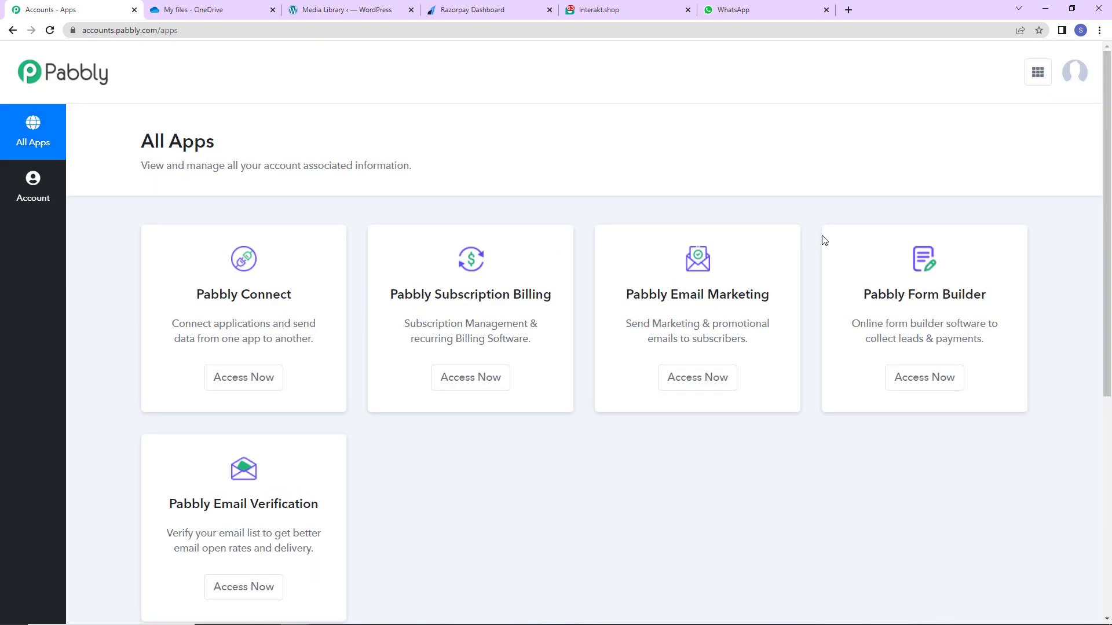
Open Pabbly Connect, start a new workflow and paste the name 'Sell Digital Downloads with Razorpay & OneDrive'.
left_click(250, 382)
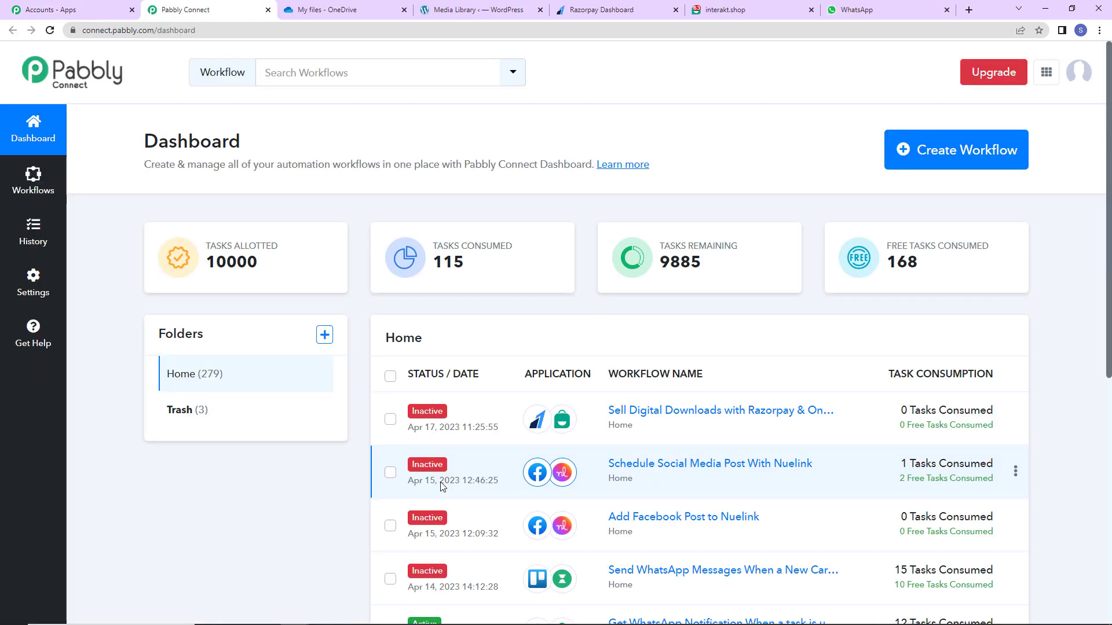
left_click(944, 168)
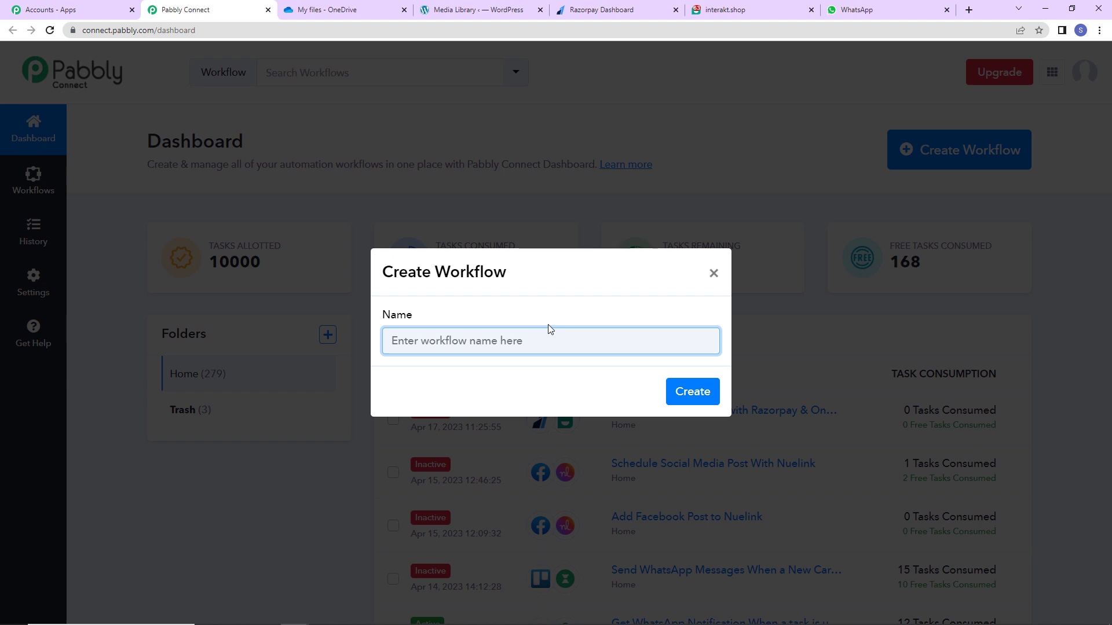
type("Sell Digital Downloads with Razorpay & OneDrive")
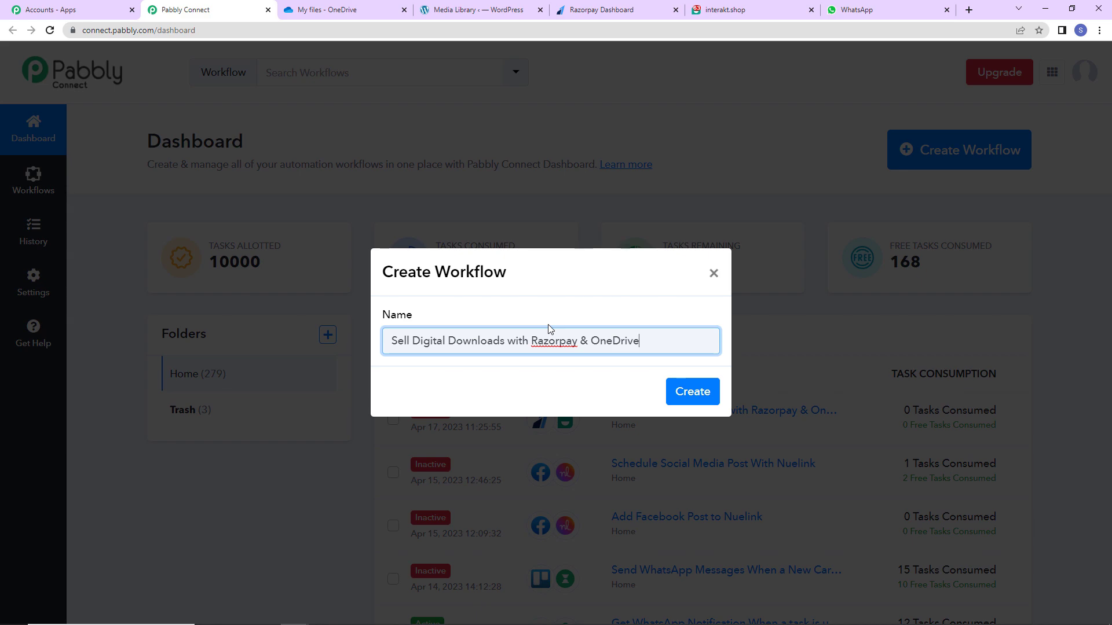
Create the workflow and set its trigger to Razorpay with the Payment Captured event.
left_click(695, 400)
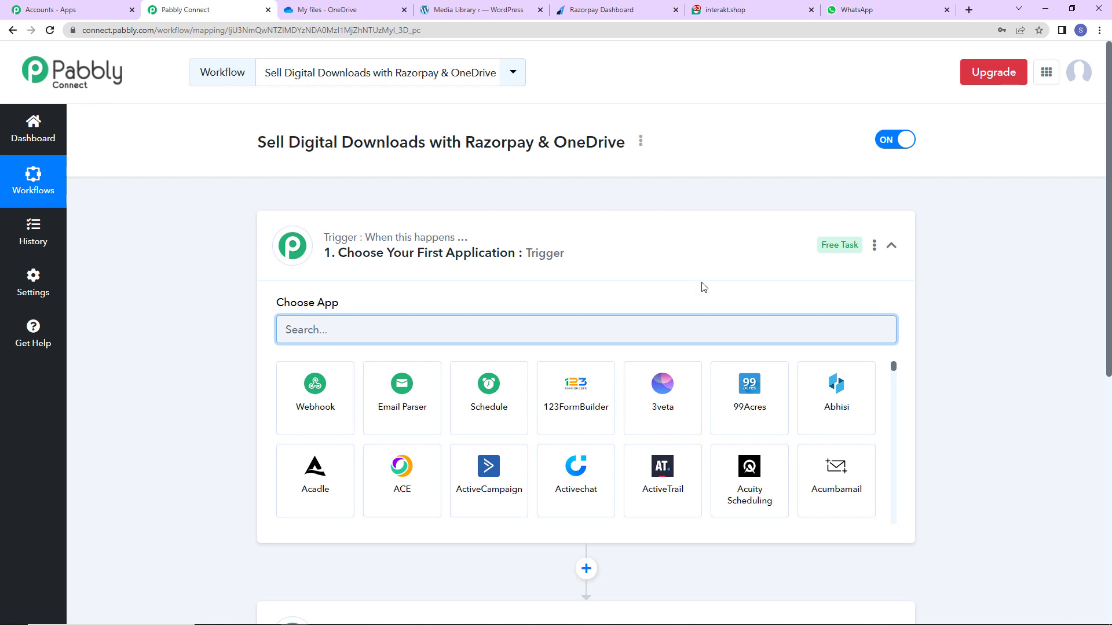
scroll(555, 262, "down", 2)
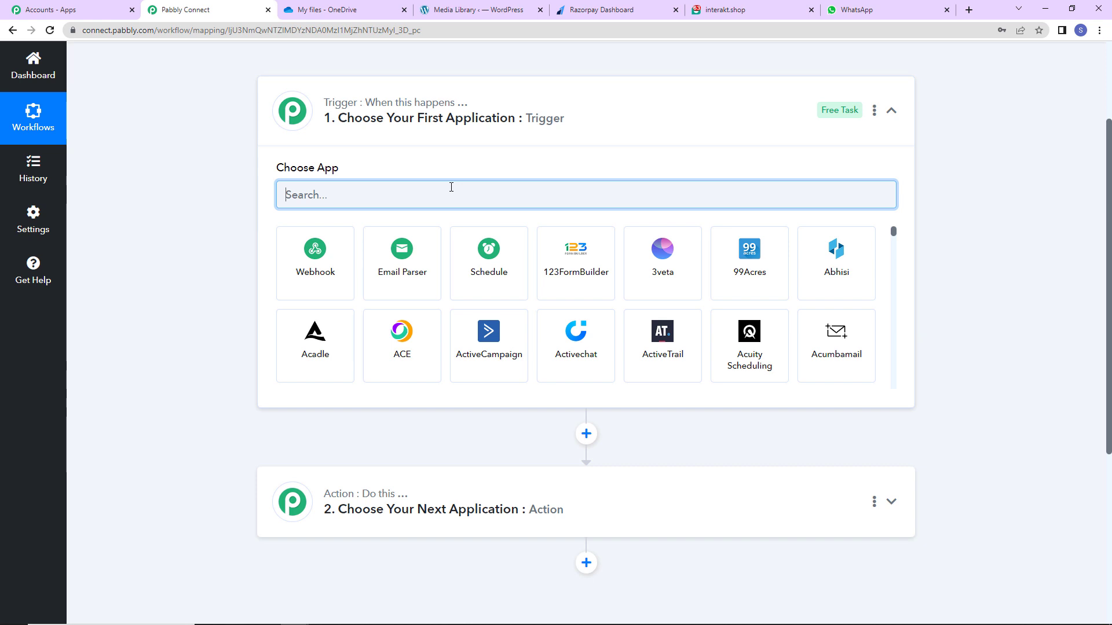
type("razor")
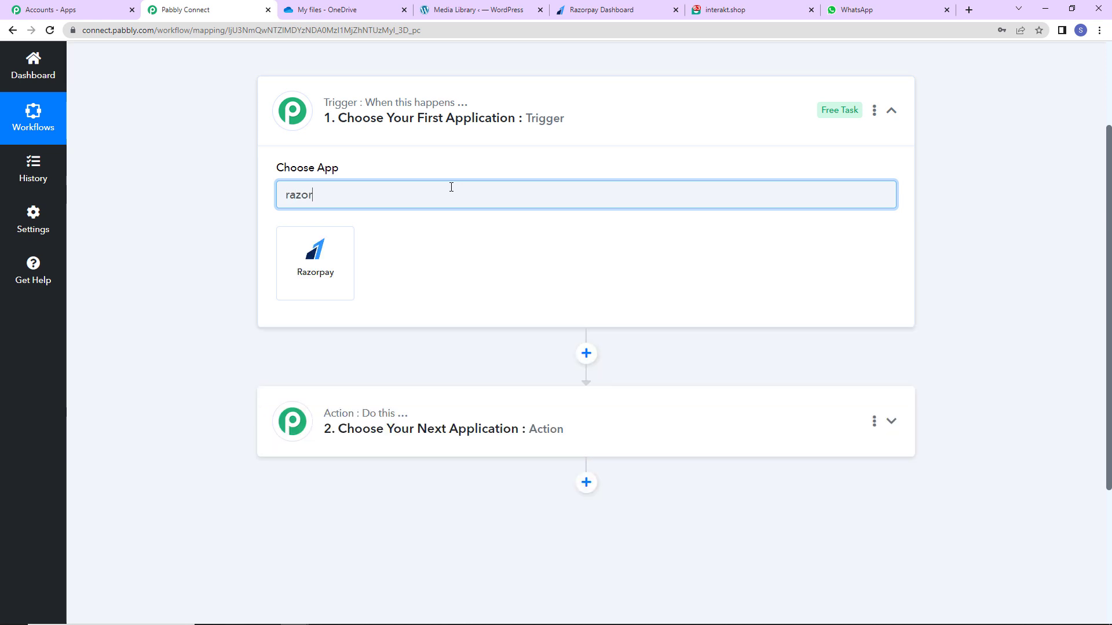
left_click(326, 253)
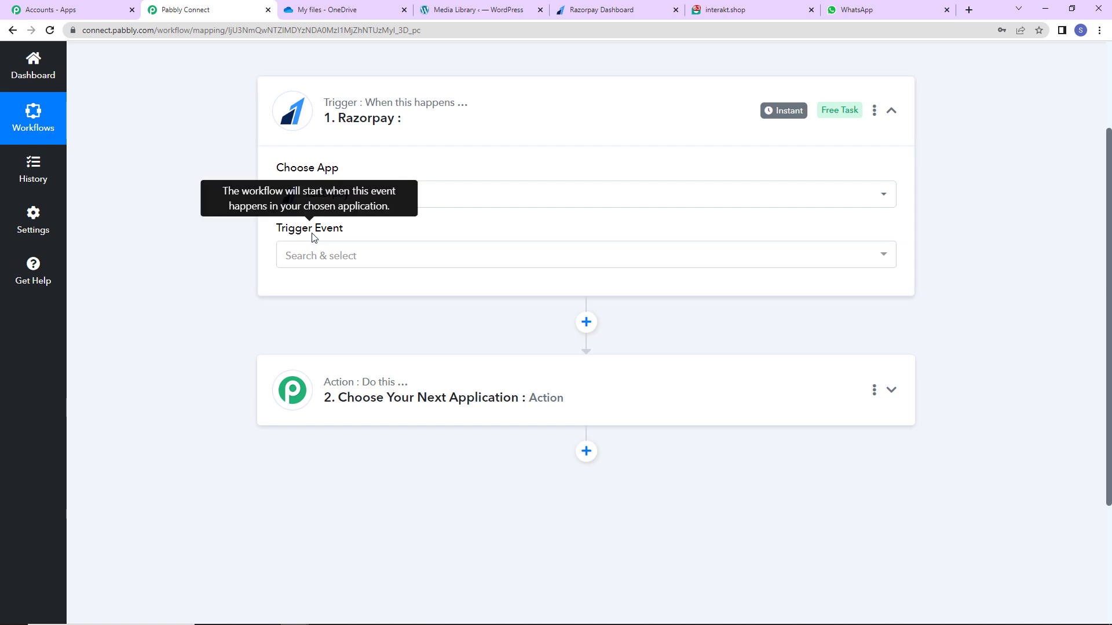
left_click(308, 260)
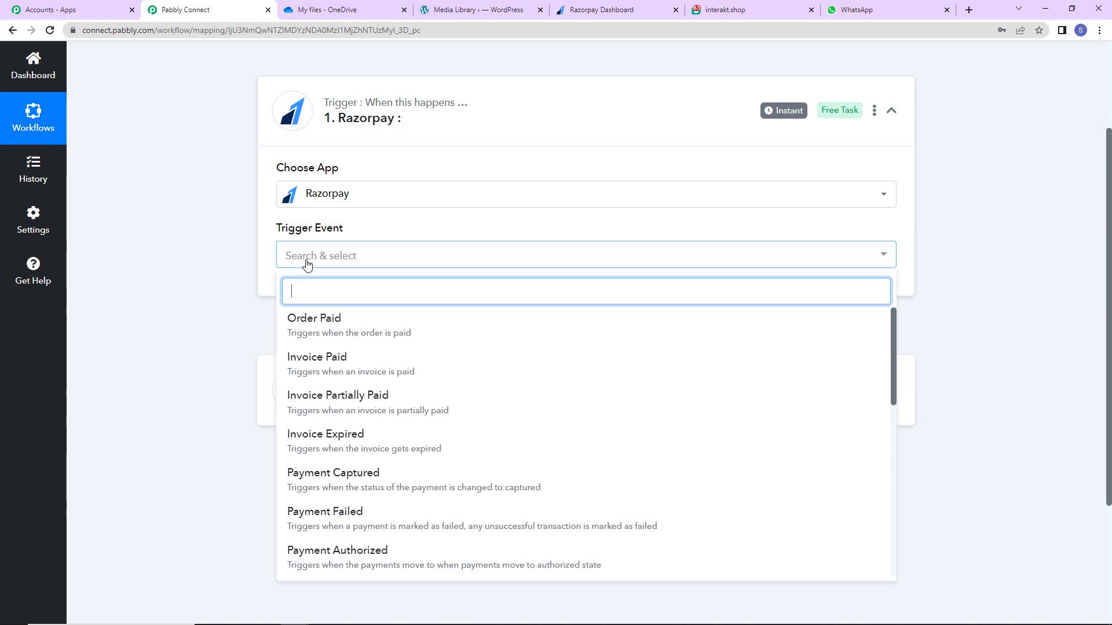
left_click(306, 485)
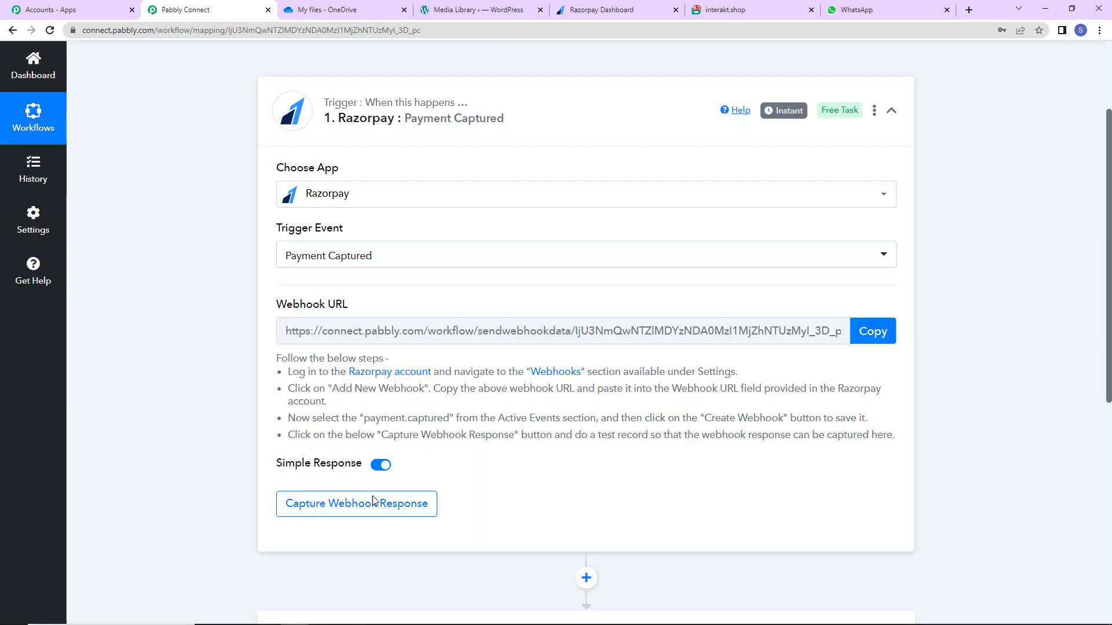
Copy the Razorpay trigger's webhook URL for use in the Razorpay dashboard.
mouse_move(280, 313)
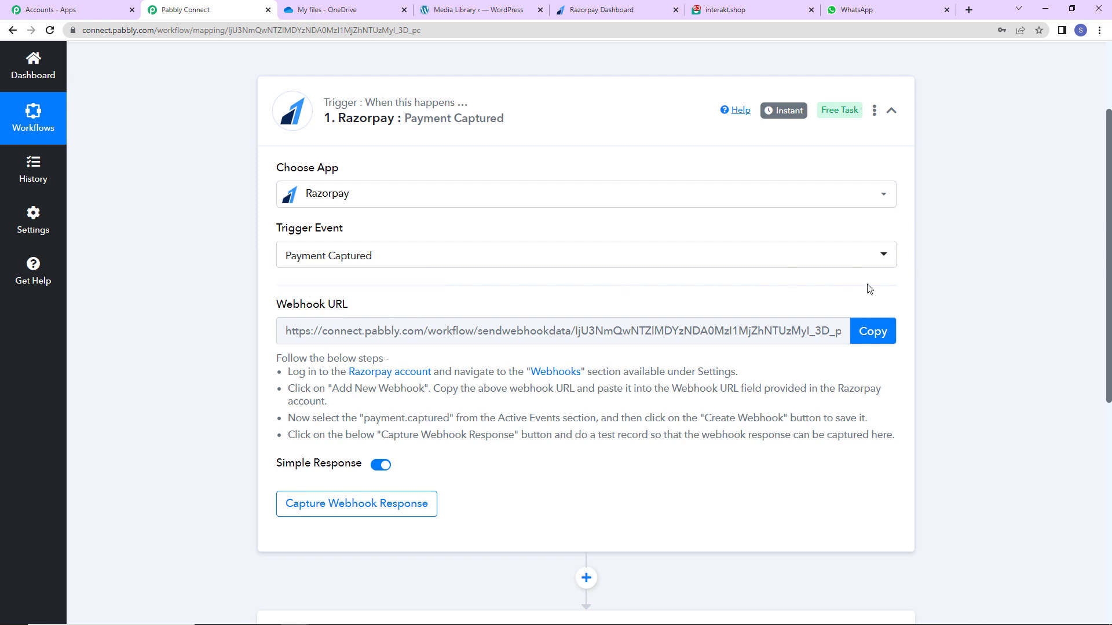
left_click(865, 343)
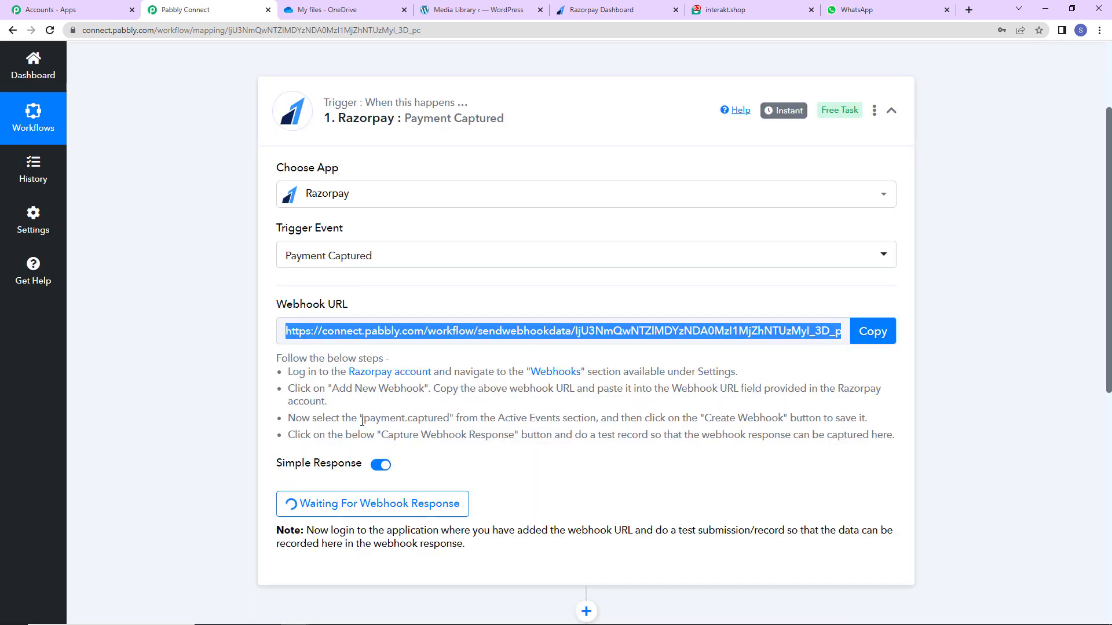
left_click(599, 10)
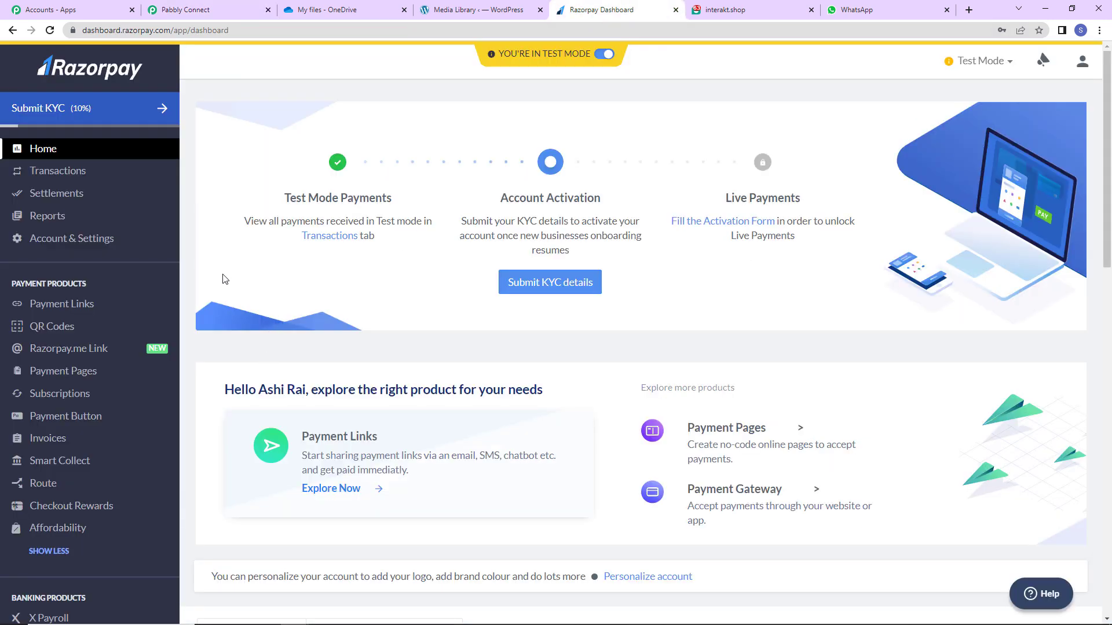
Create a Razorpay webhook with the pasted Pabbly URL, subscribed to payment.captured.
left_click(97, 248)
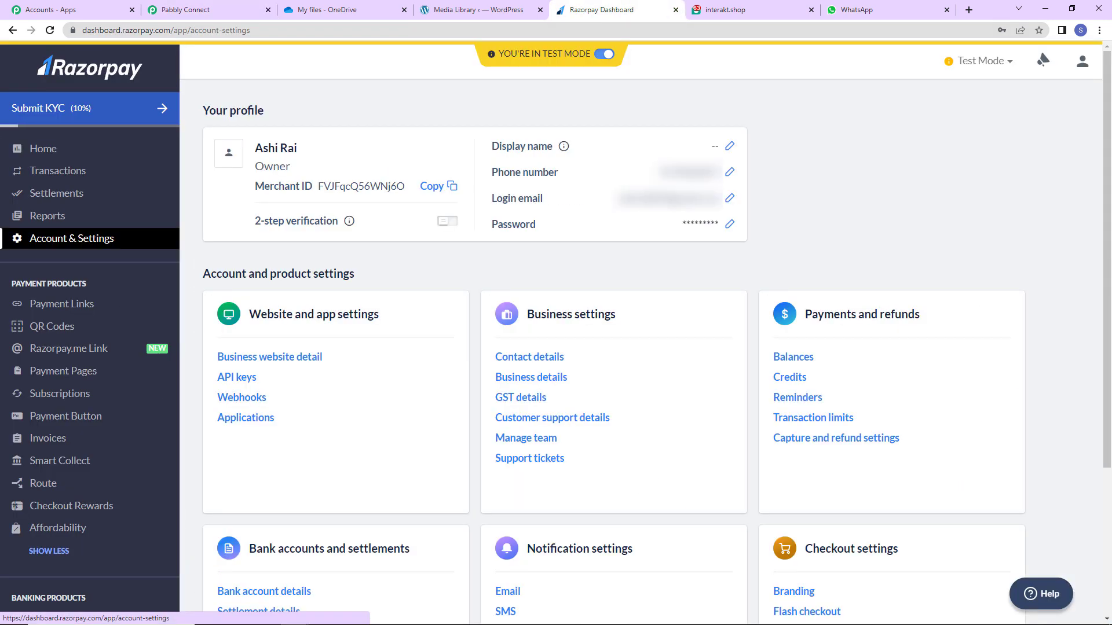
left_click(243, 398)
left_click(995, 263)
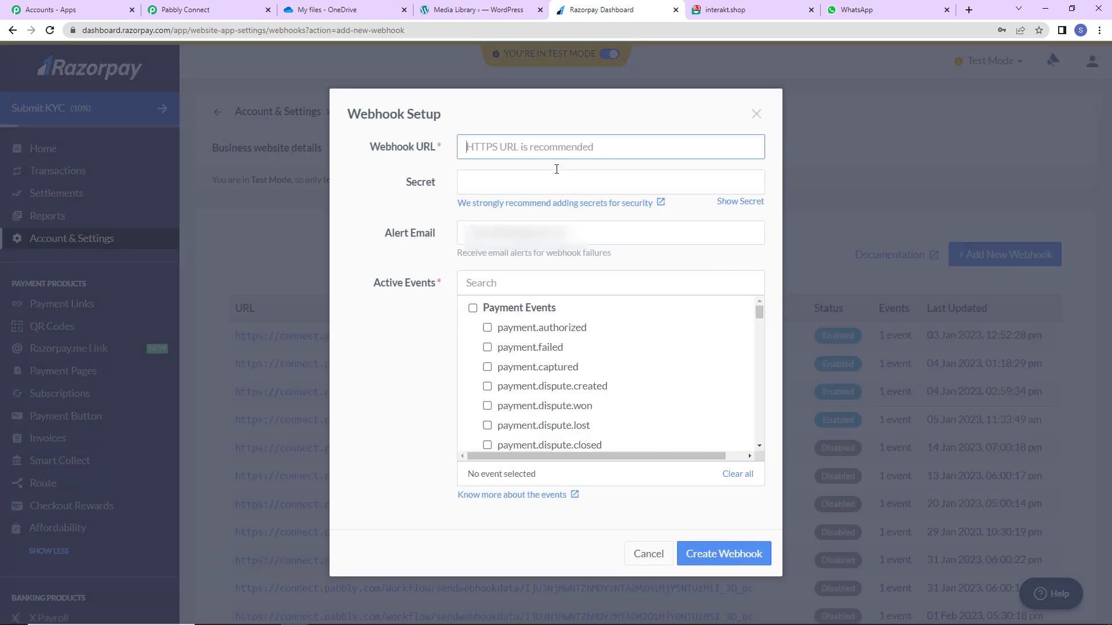
key("ctrl+v")
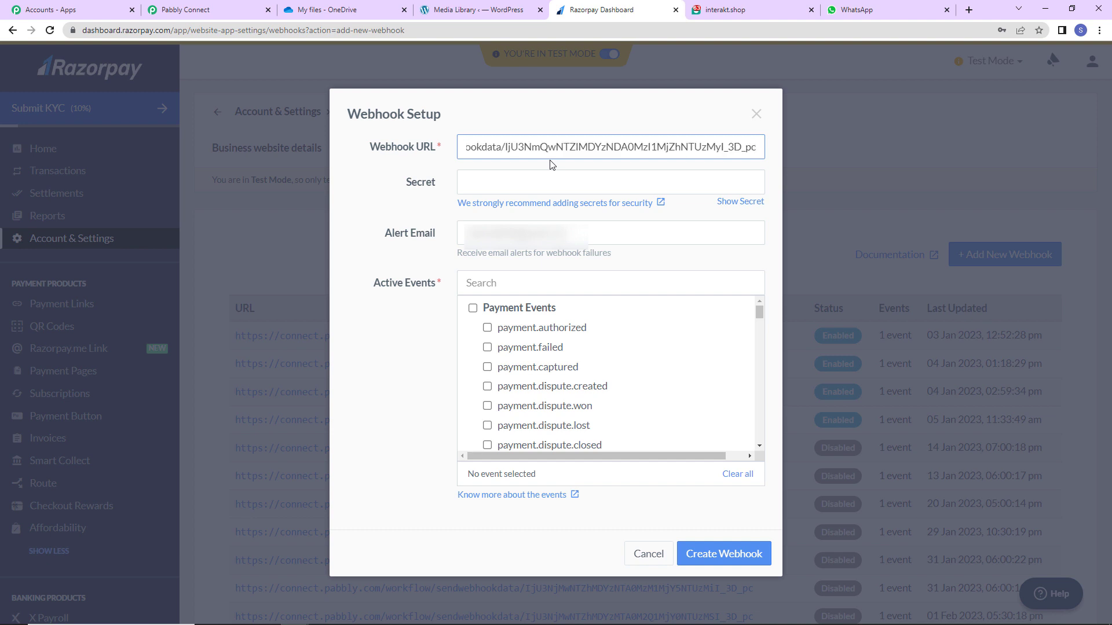
left_click(487, 367)
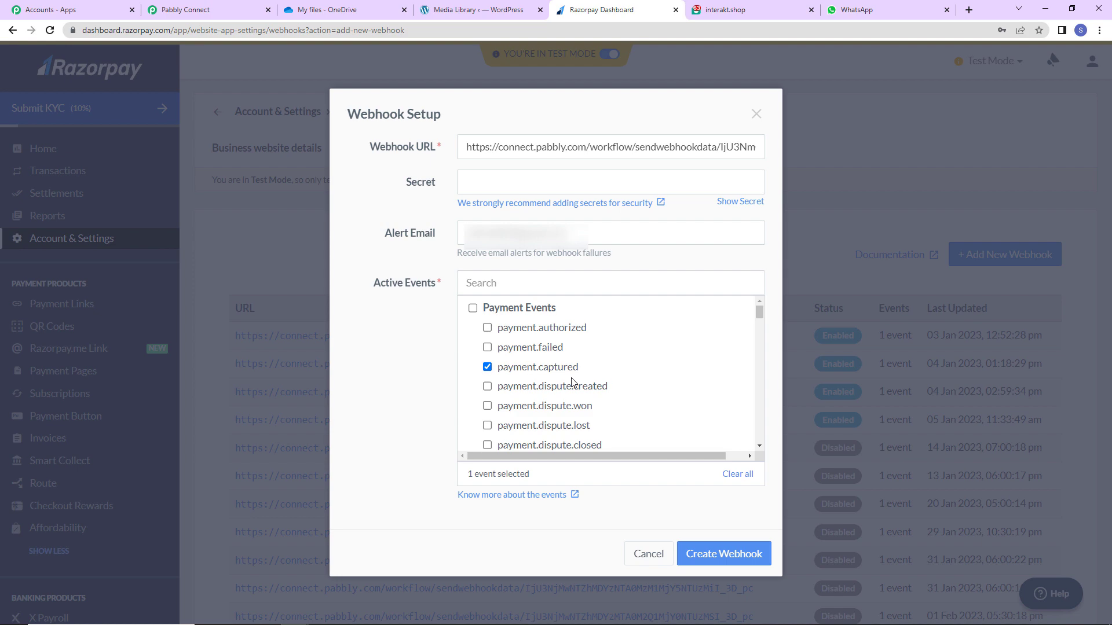
left_click(718, 560)
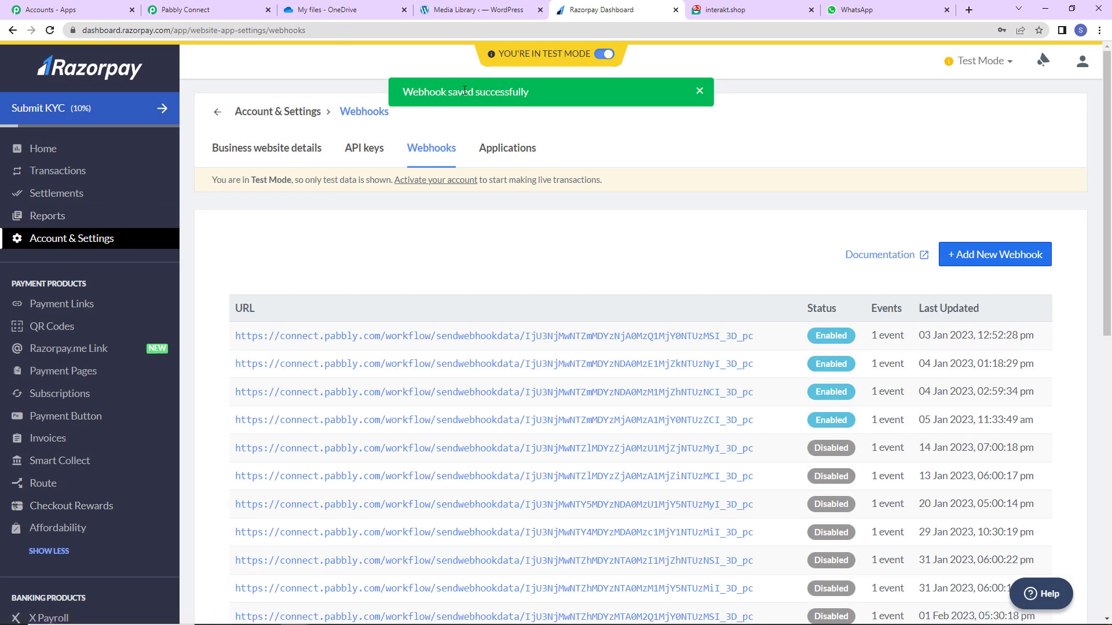
Confirm the Pabbly trigger still awaits a response, then open Razorpay's Payment Pages list.
left_click(185, 9)
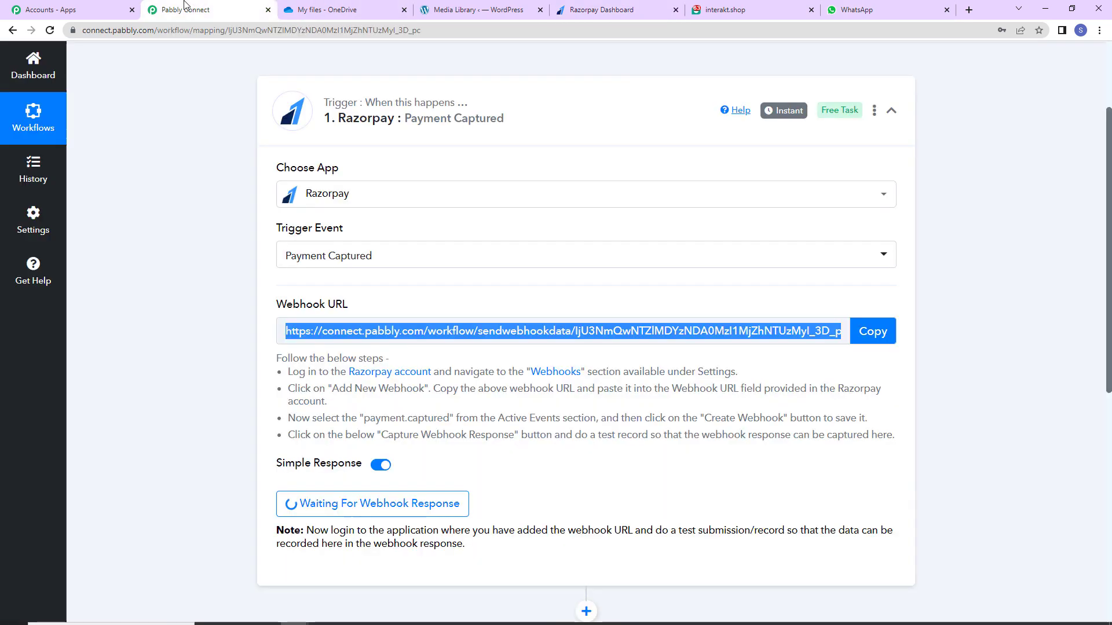
scroll(666, 439, "down", 2)
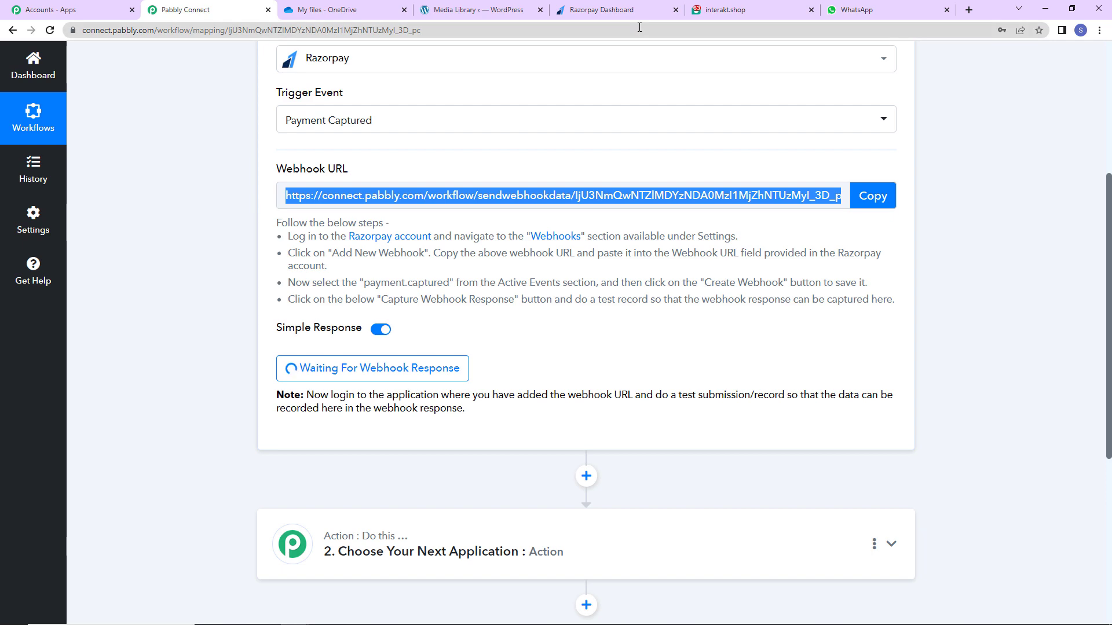
left_click(609, 9)
left_click(56, 373)
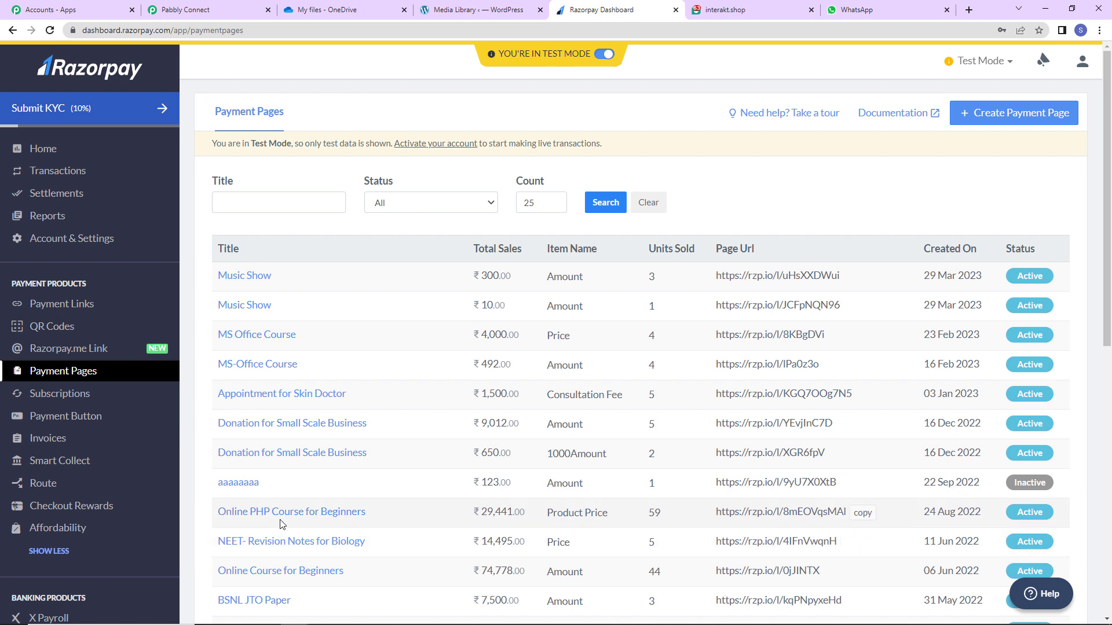
Open the Online PHP Course for Beginners payment page link in a private window.
left_click(862, 513)
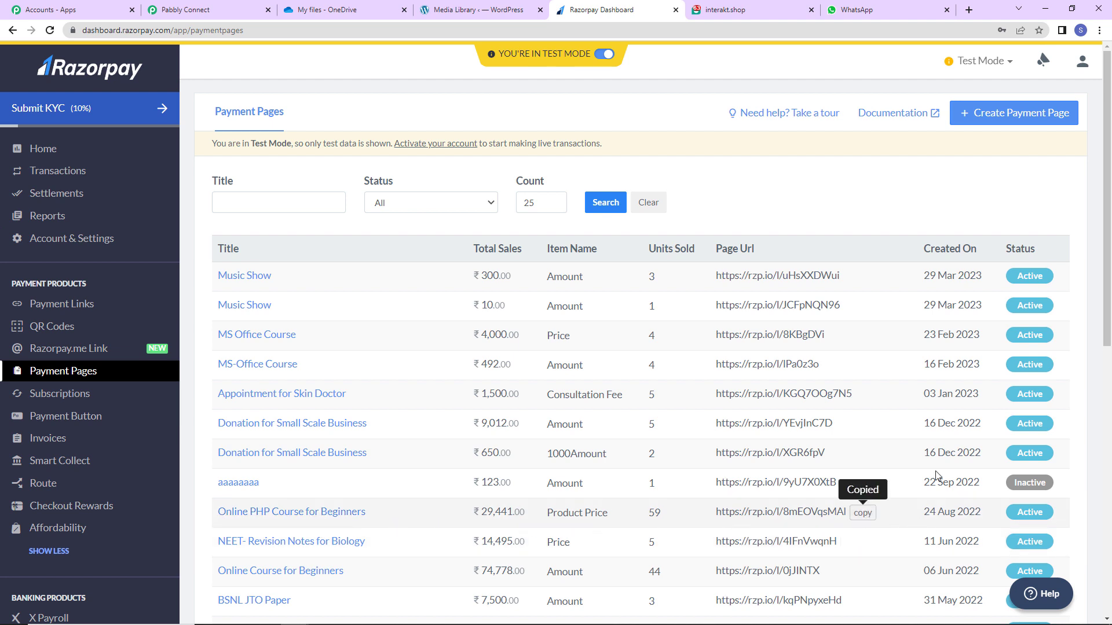
left_click(1098, 30)
left_click(1035, 81)
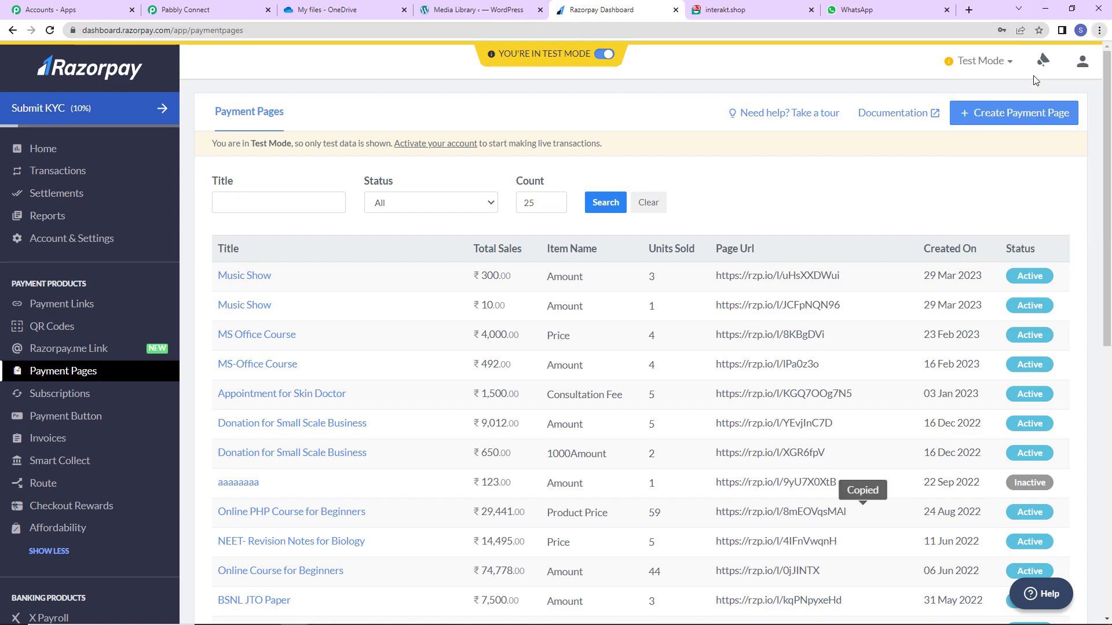
key("ctrl+v")
key("Return")
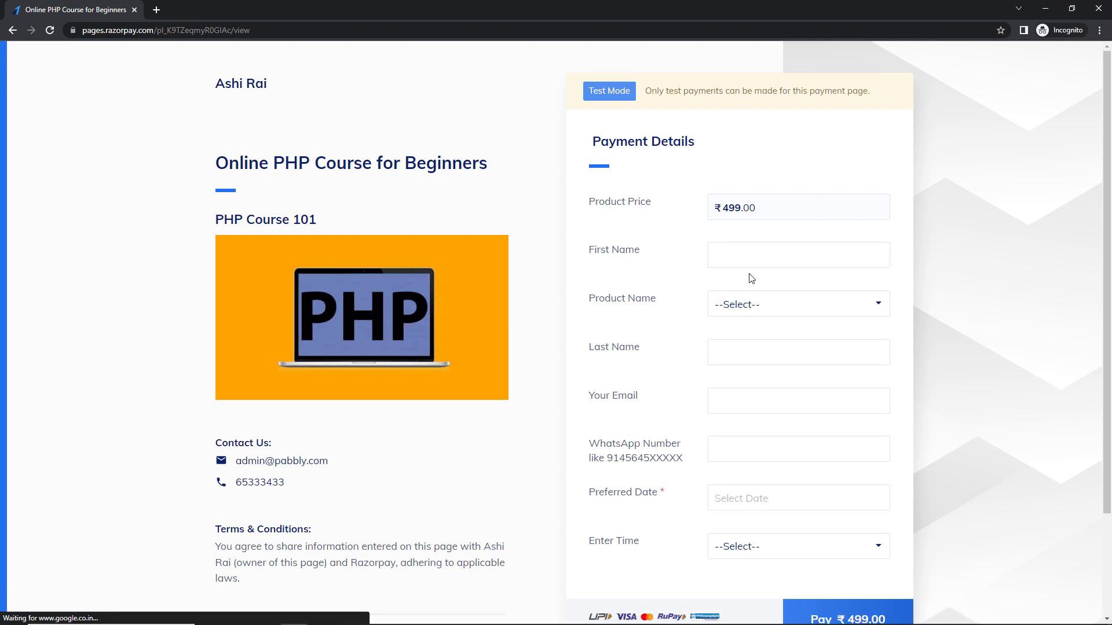
Fill in the buyer's first name, last name and email, choosing Online PHP Course for Beginners.
left_click(760, 250)
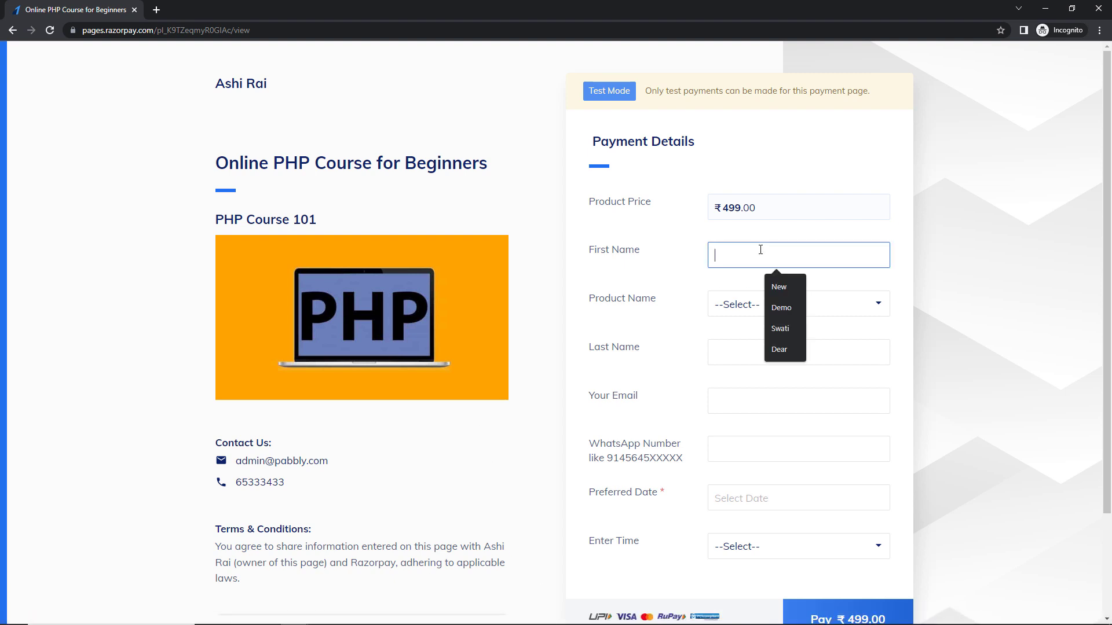
type("New")
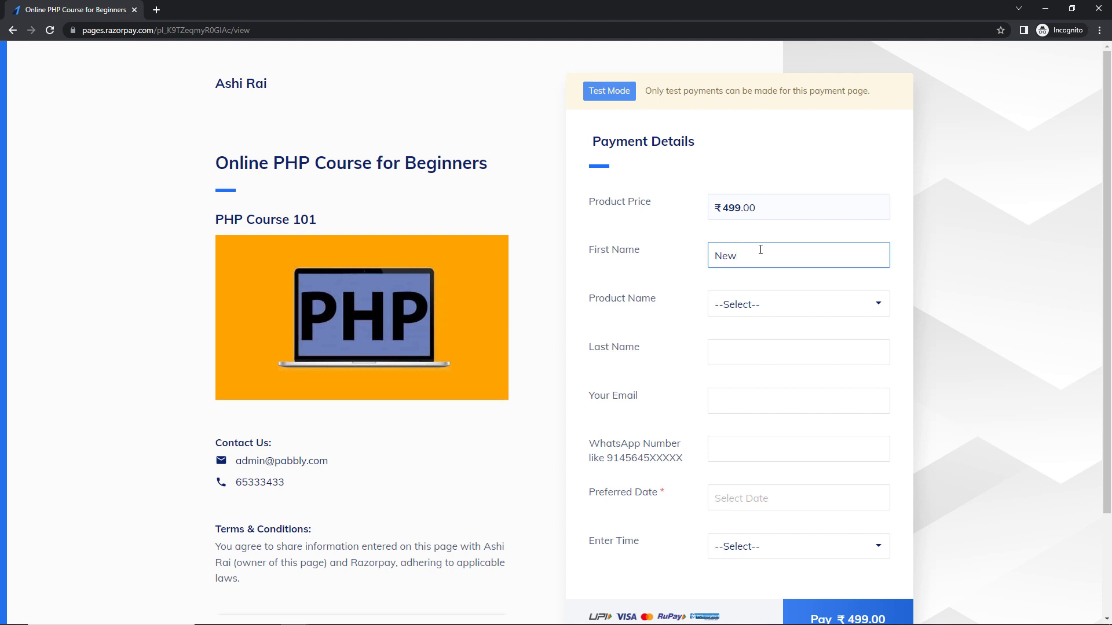
left_click(783, 293)
left_click(785, 341)
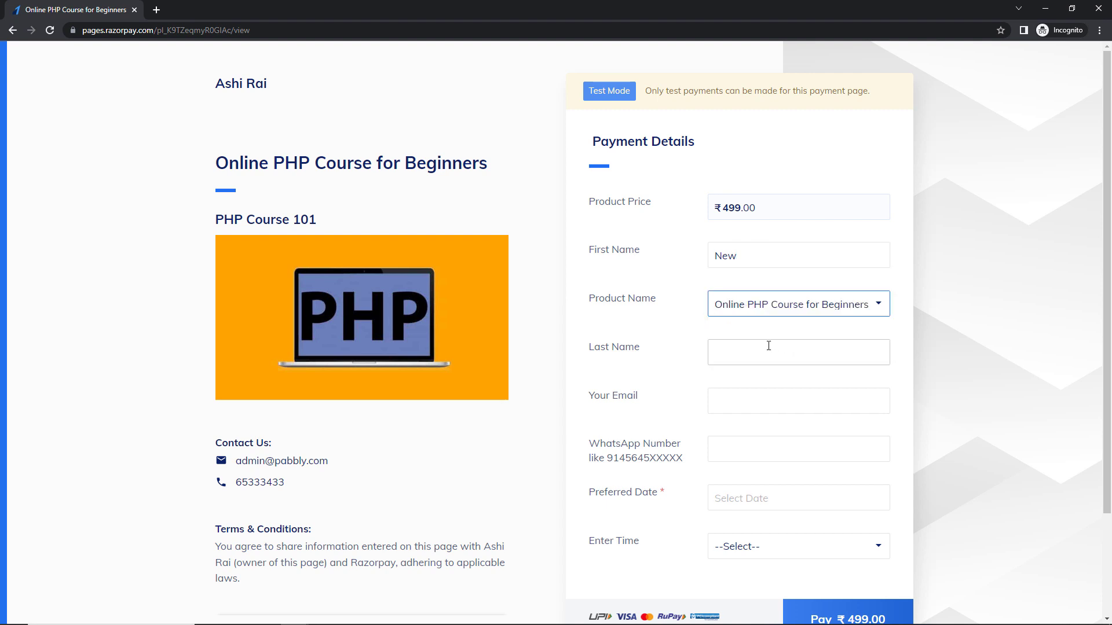
left_click(758, 340)
type("Dummy")
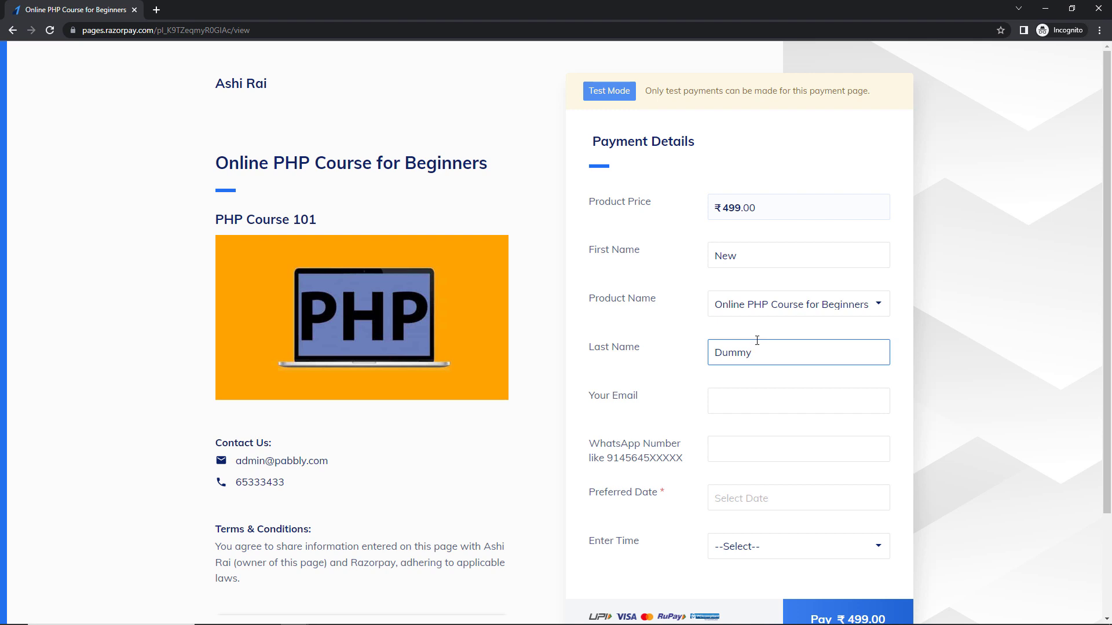
left_click(744, 411)
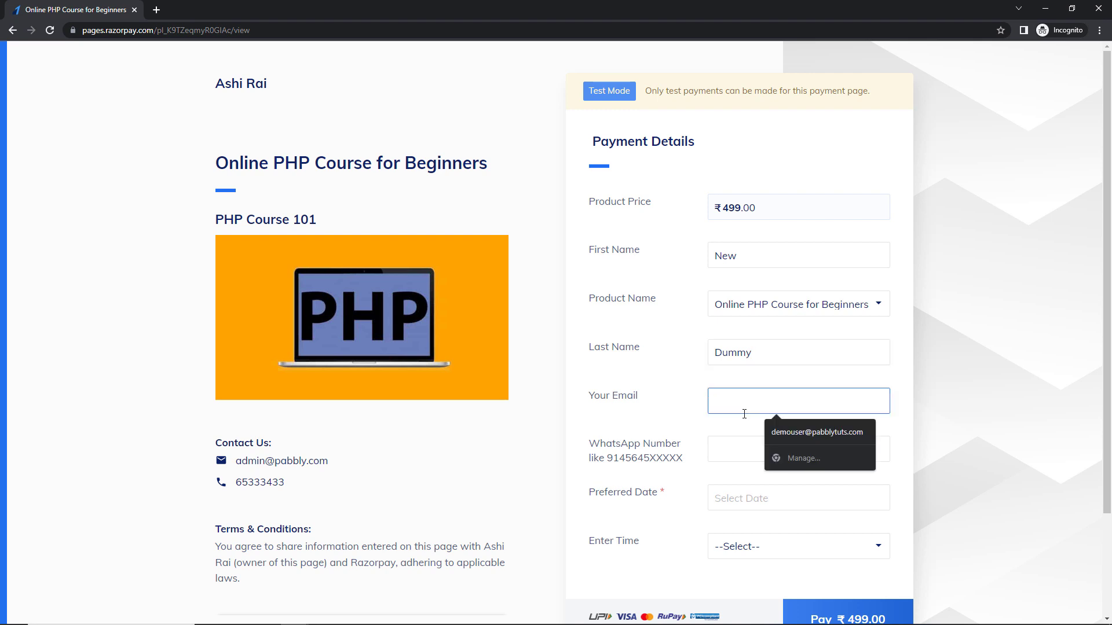
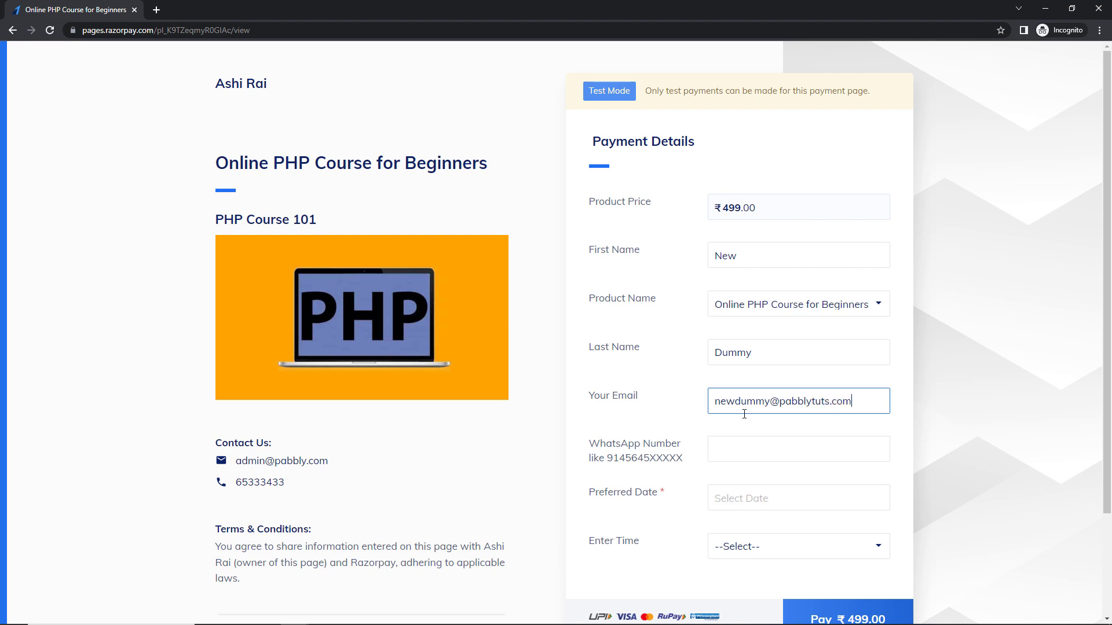
Add the WhatsApp number, date 26 April 2023 and the 10 to 11 AM slot, then proceed to pay.
left_click(745, 451)
left_click(783, 480)
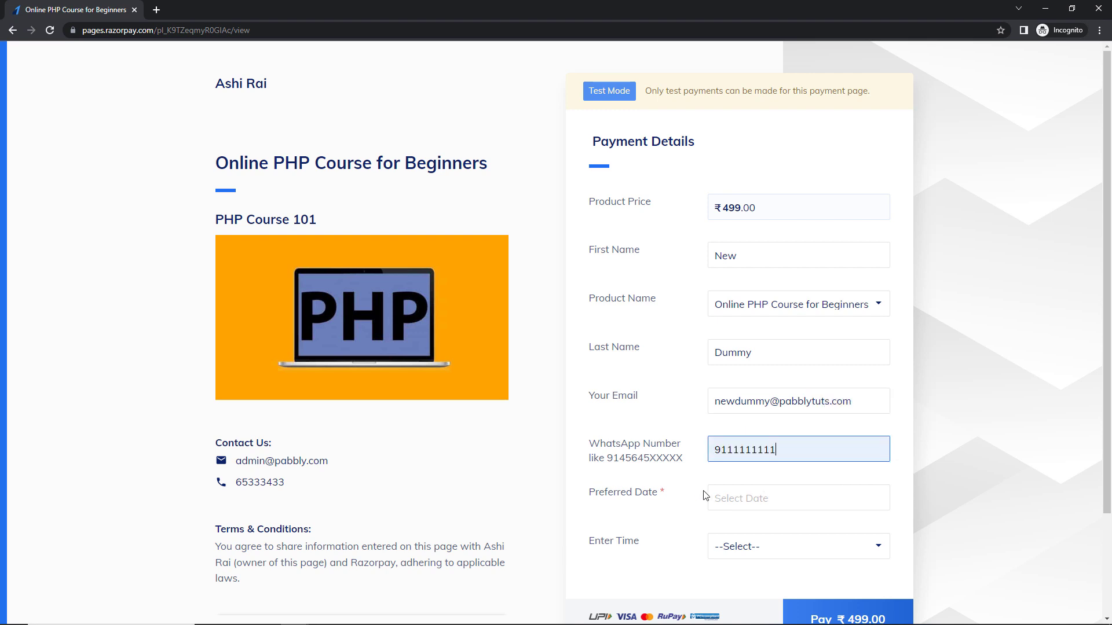
left_click(732, 499)
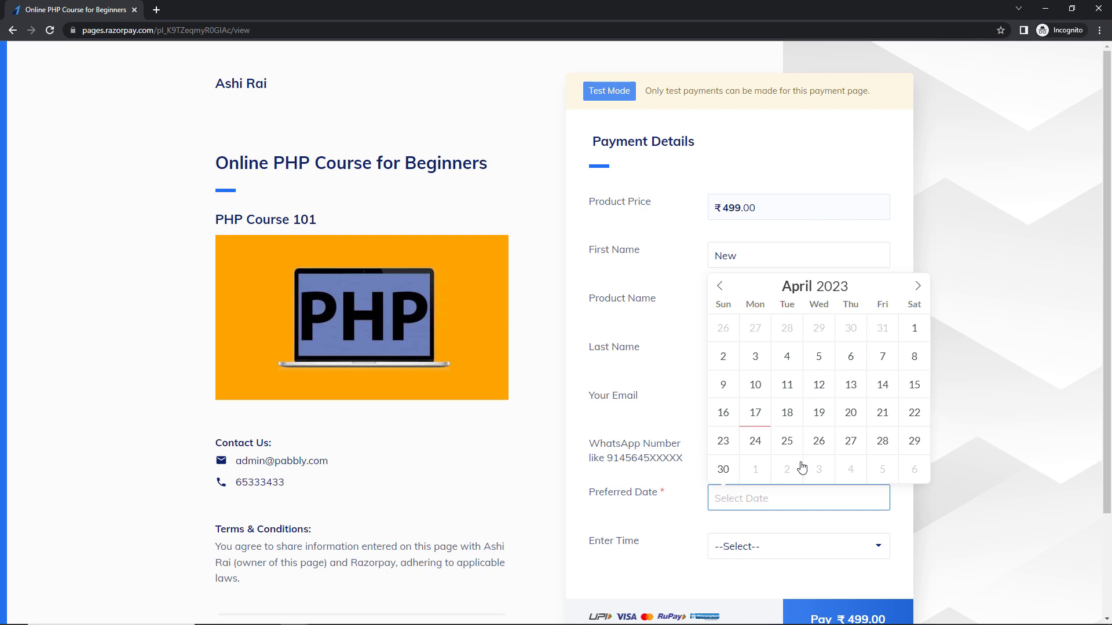
left_click(823, 443)
left_click(718, 555)
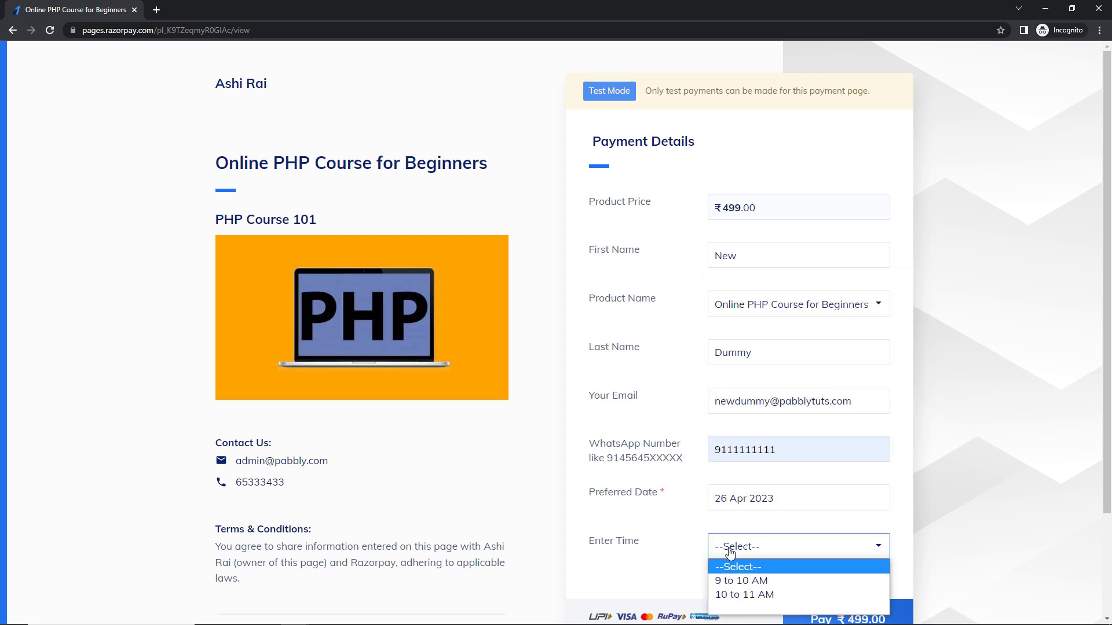
left_click(740, 596)
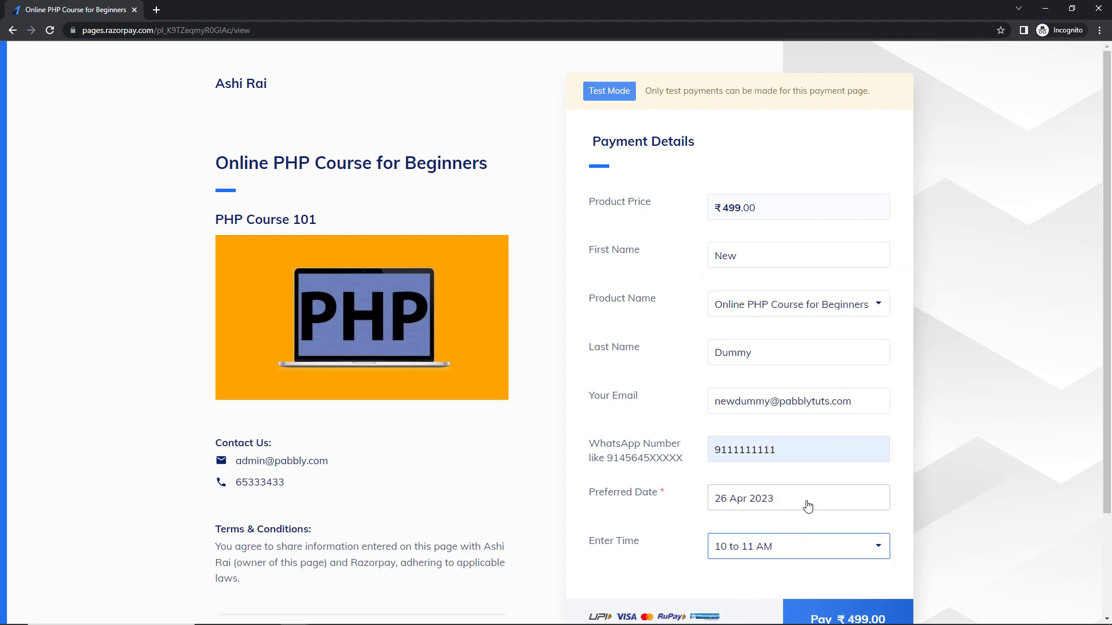
scroll(808, 507, "down", 2)
left_click(818, 505)
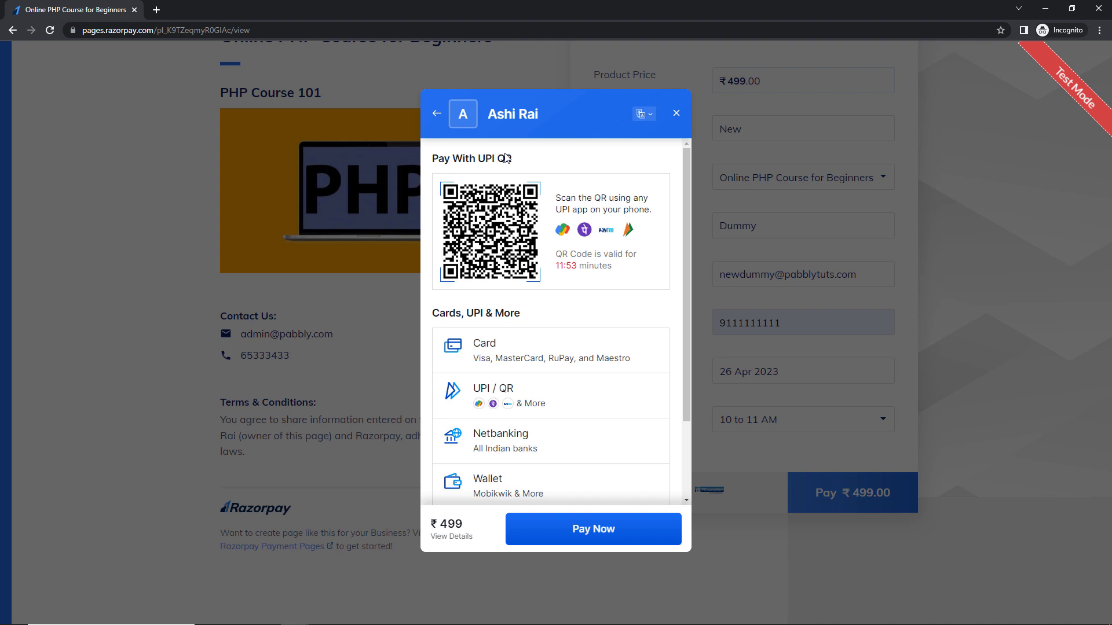
Pay ₹499 with the autofilled test card and its CVV, without saving it, and mark the bank payment Success.
left_click(480, 355)
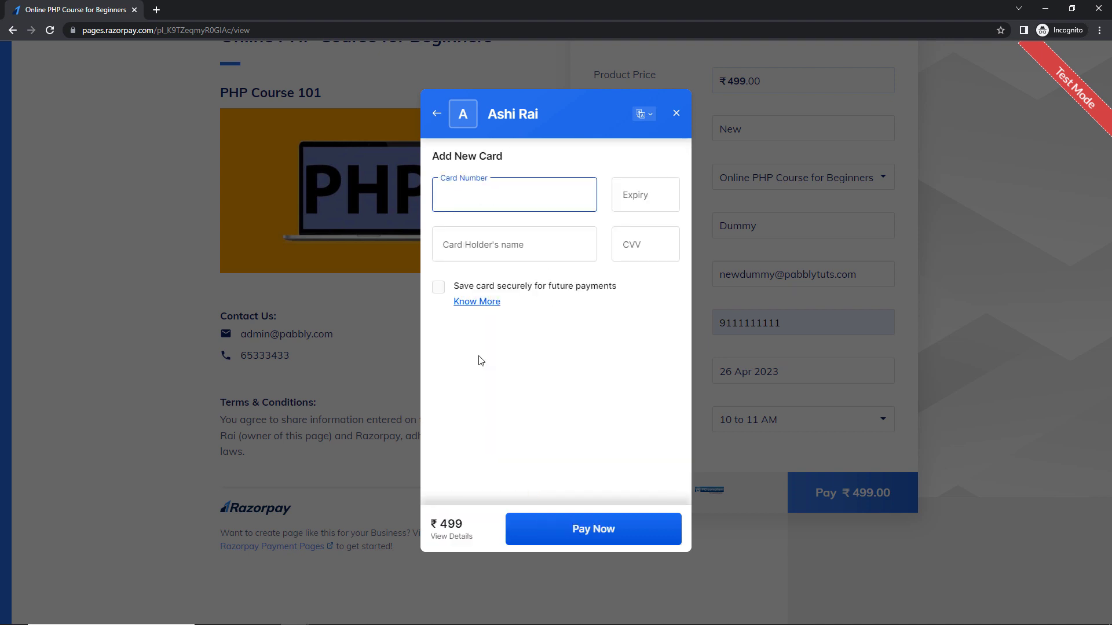
left_click(510, 185)
left_click(555, 231)
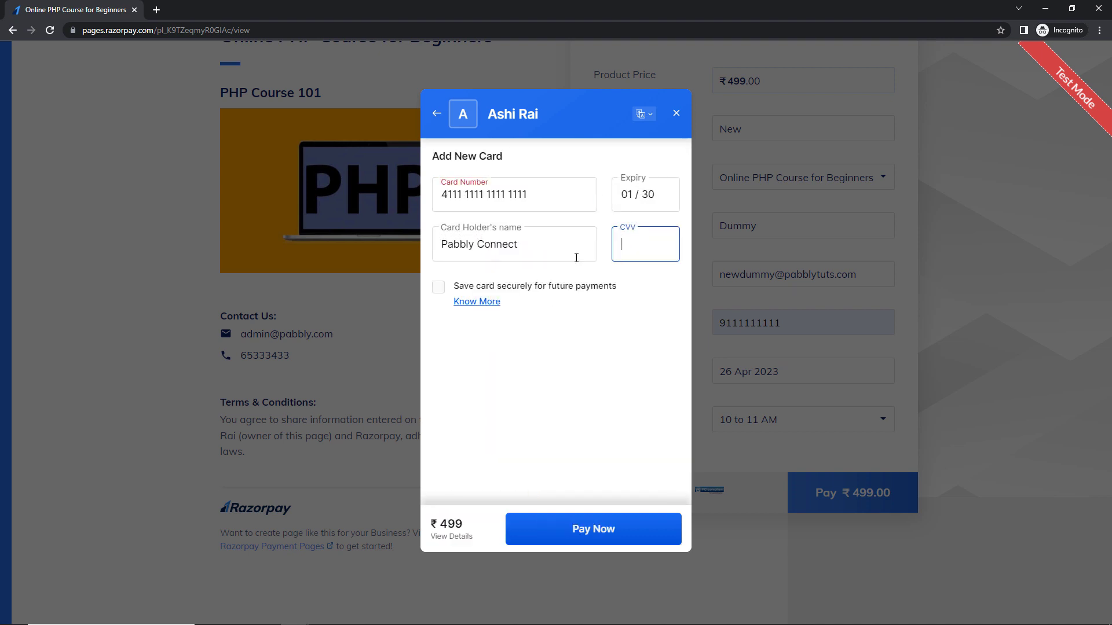
type("123")
left_click(602, 514)
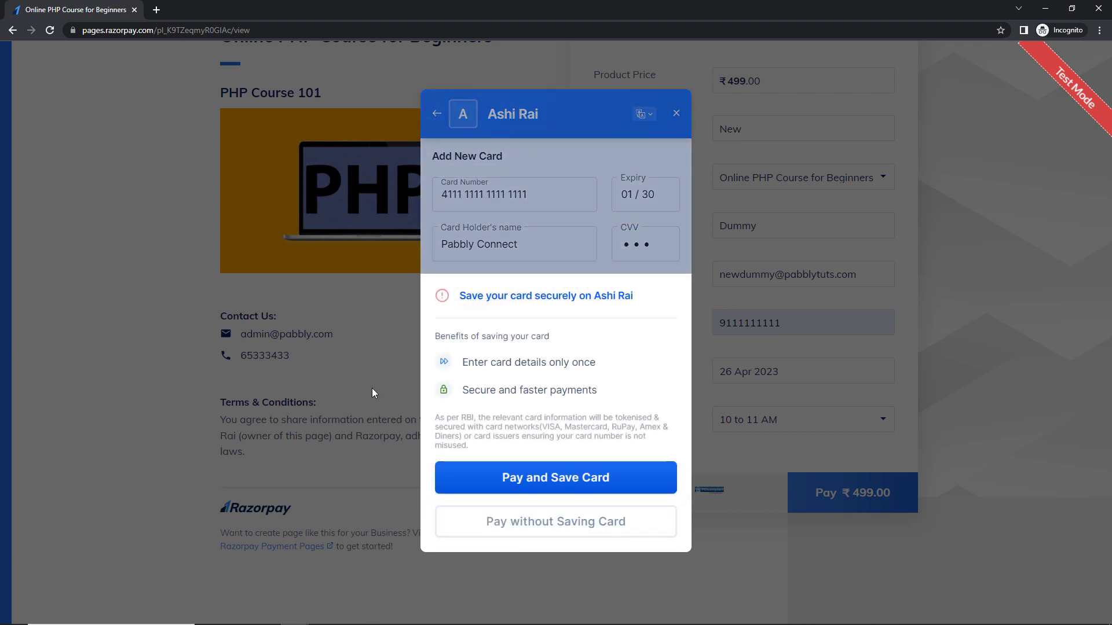
left_click(542, 524)
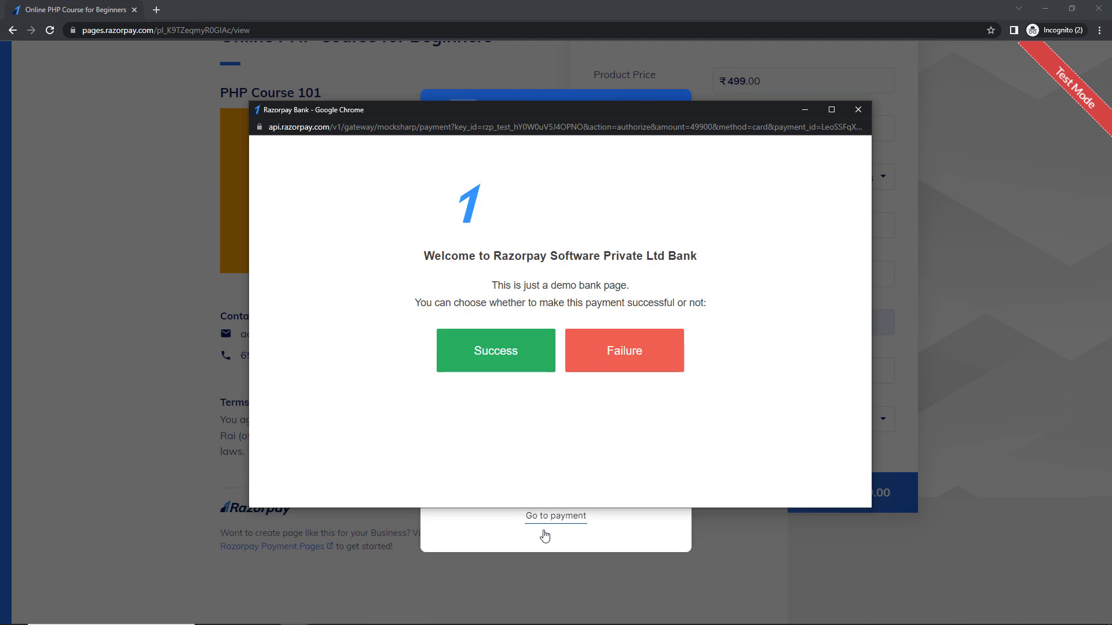
left_click(506, 360)
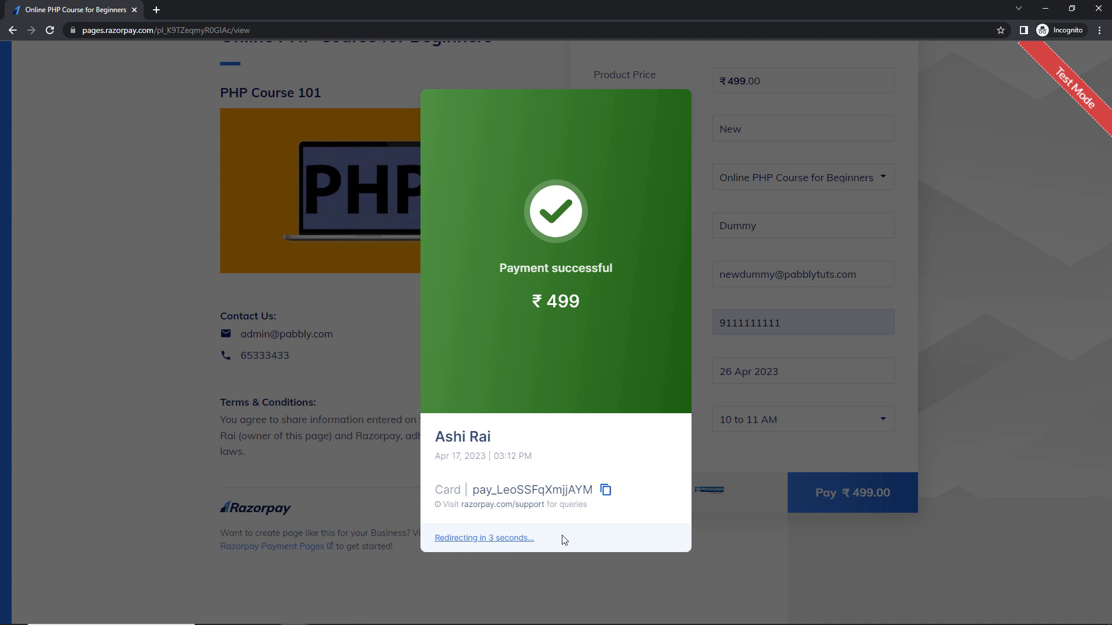
key("alt+Tab")
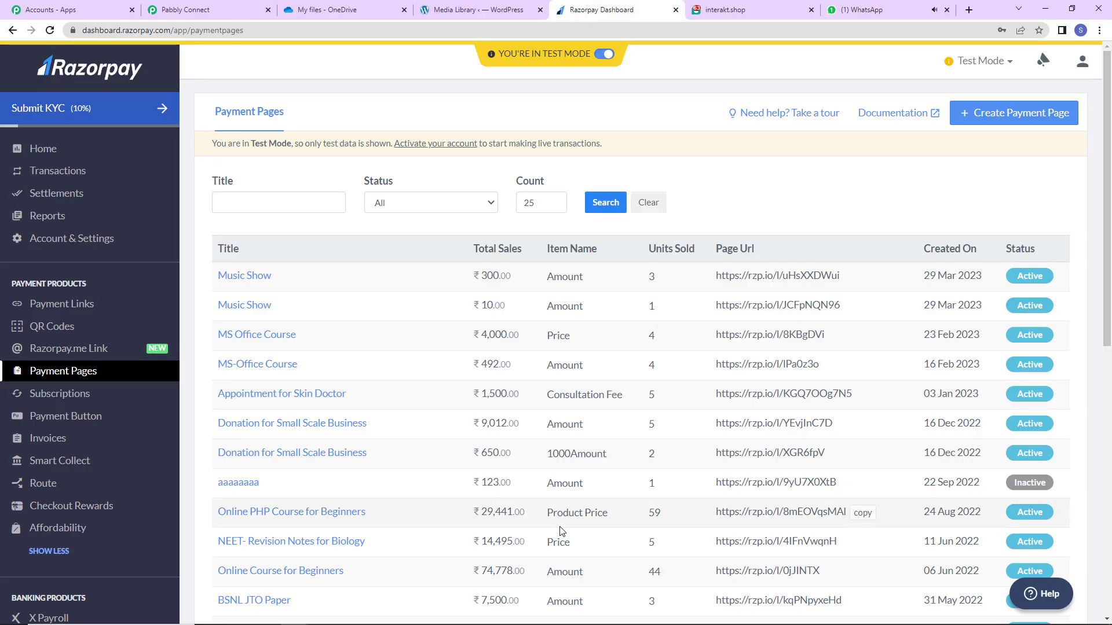
Review the captured status and Order Id in the Pabbly trigger's received response.
left_click(218, 7)
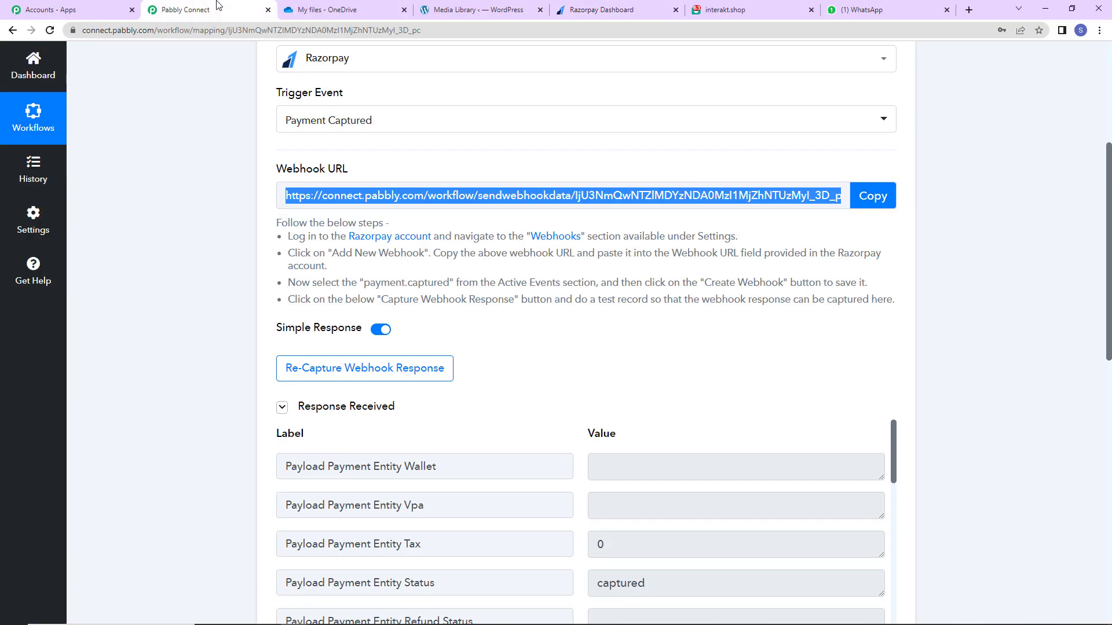
scroll(1042, 386, "down", 5)
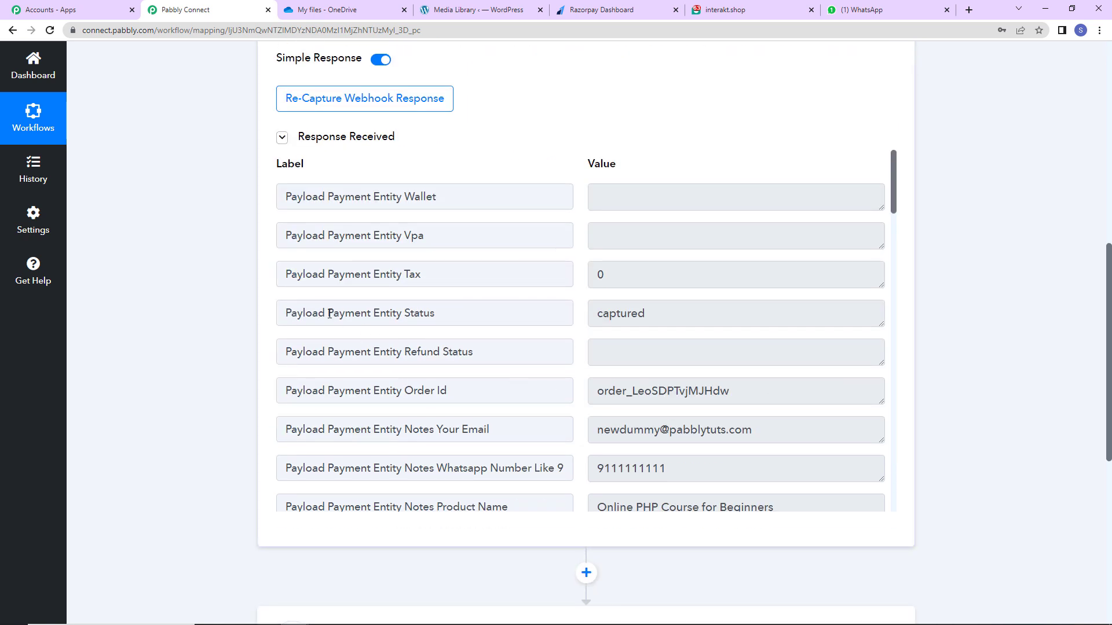
left_click(604, 313)
key("ctrl+a")
left_click_drag(599, 390, 795, 391)
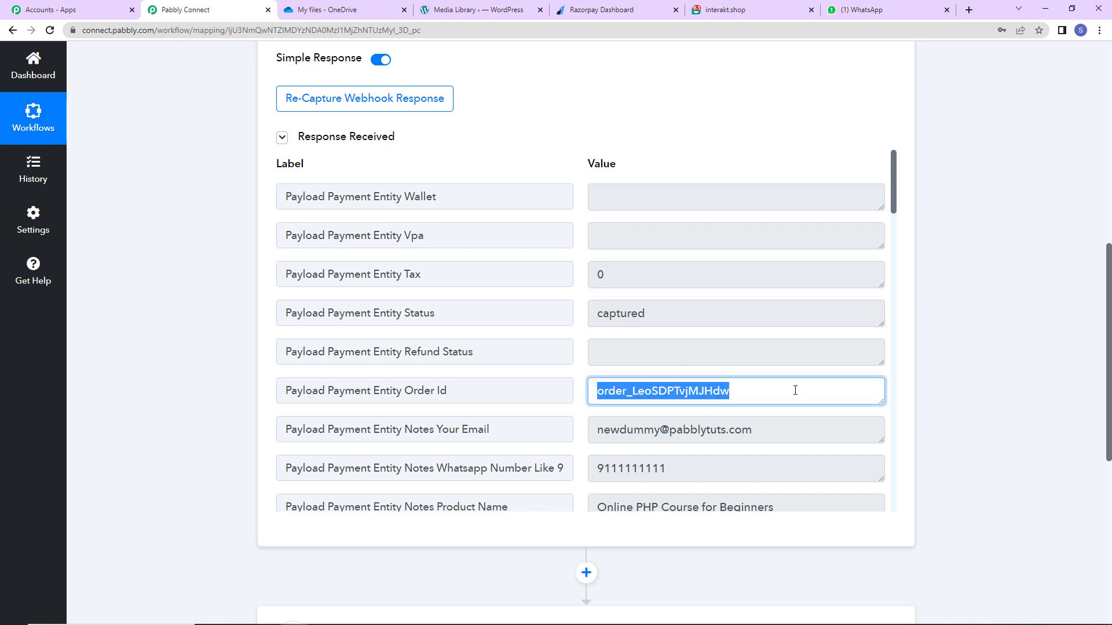
Scroll through the remaining response fields, checking the Base Amount 49900.
scroll(691, 435, "down", 2)
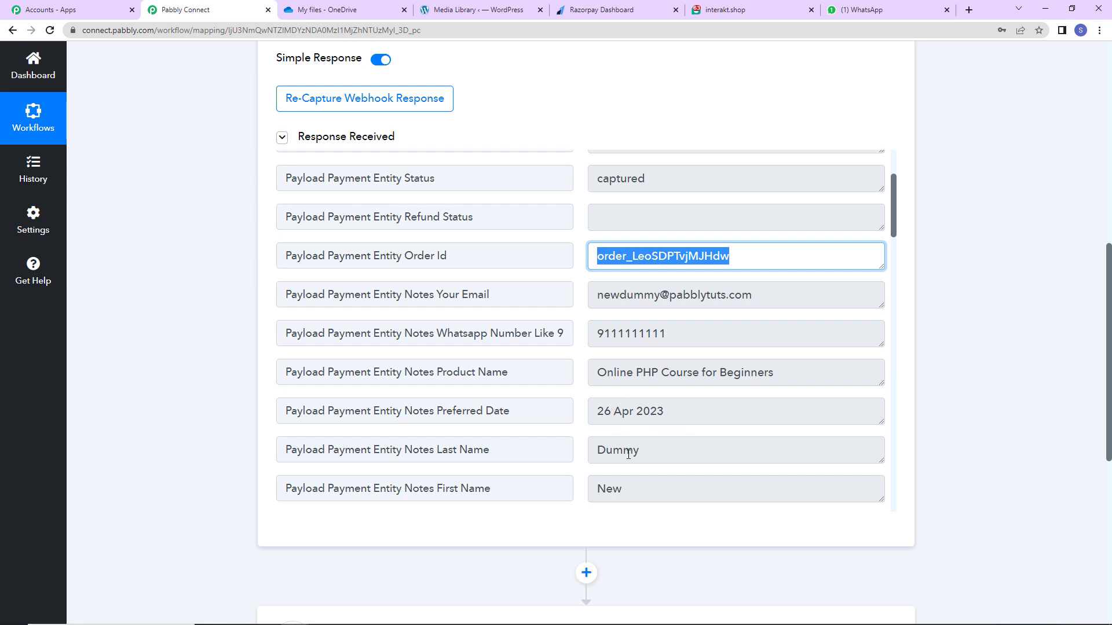
scroll(660, 464, "down", 2)
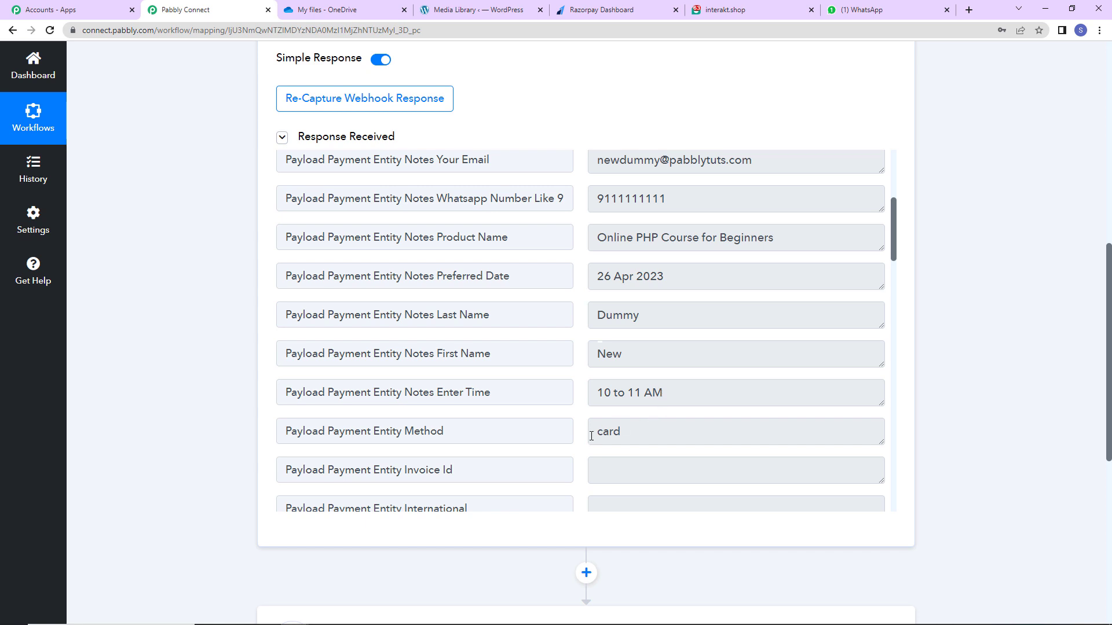
scroll(645, 431, "down", 6)
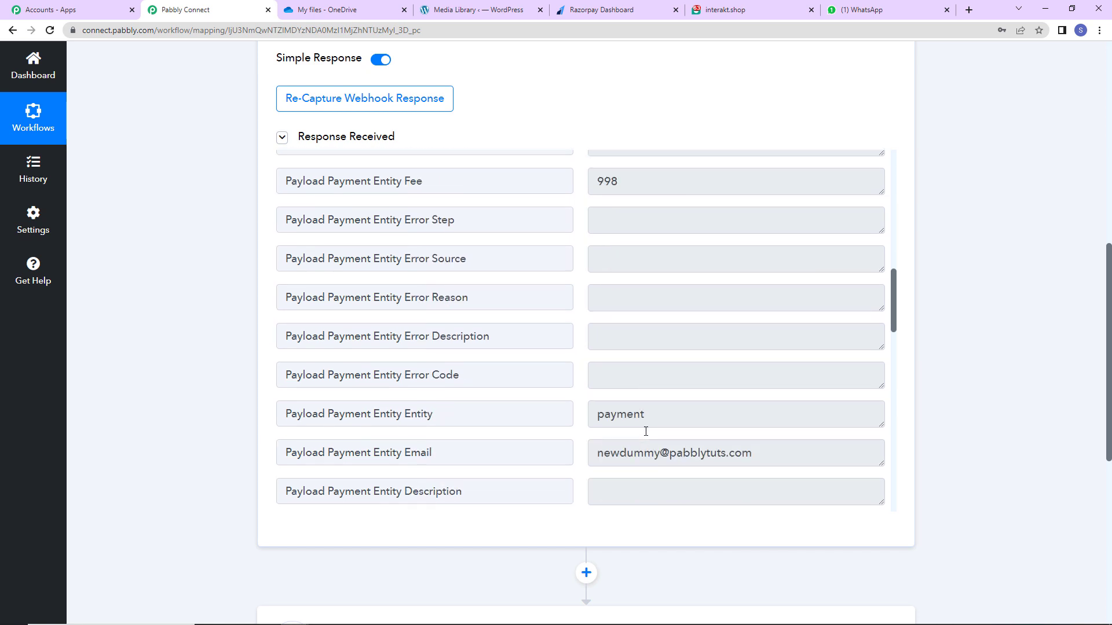
scroll(645, 431, "down", 6)
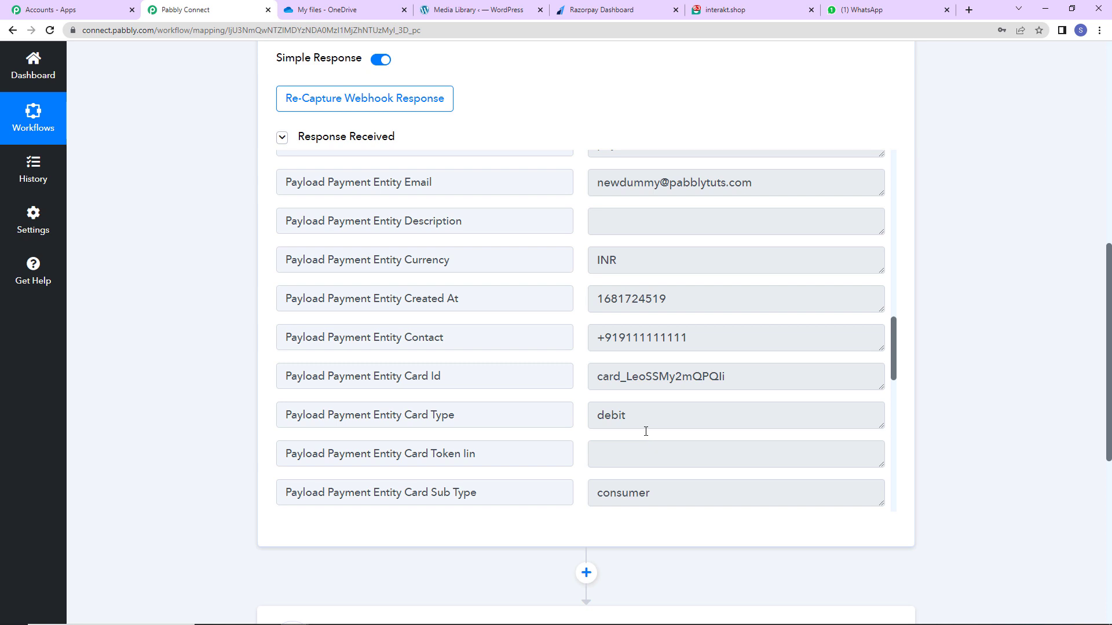
scroll(645, 431, "down", 3)
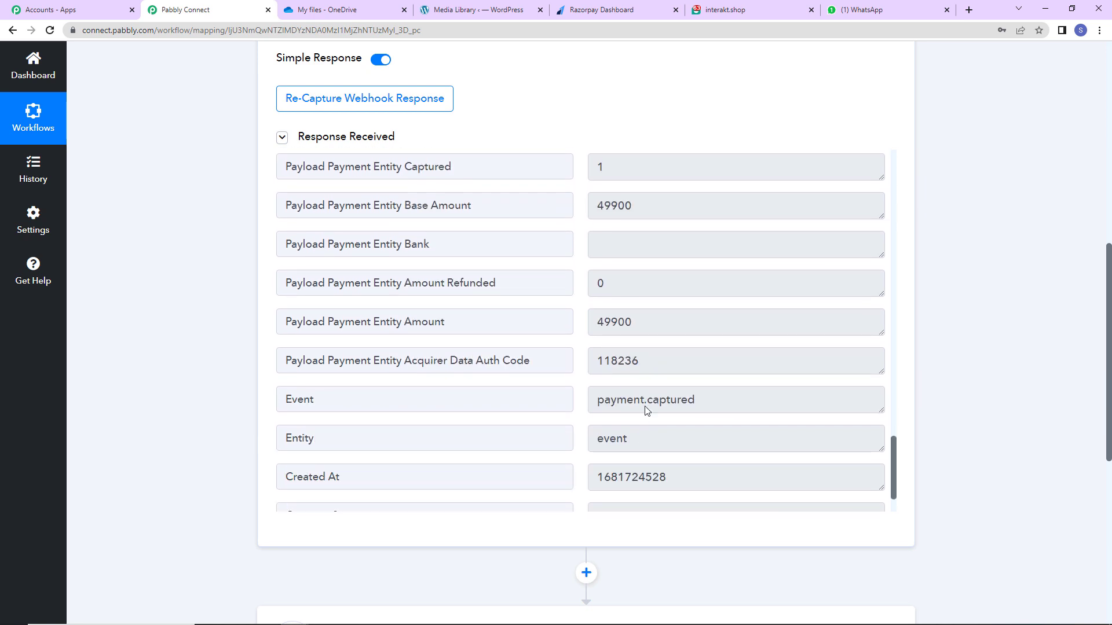
left_click_drag(594, 209, 658, 209)
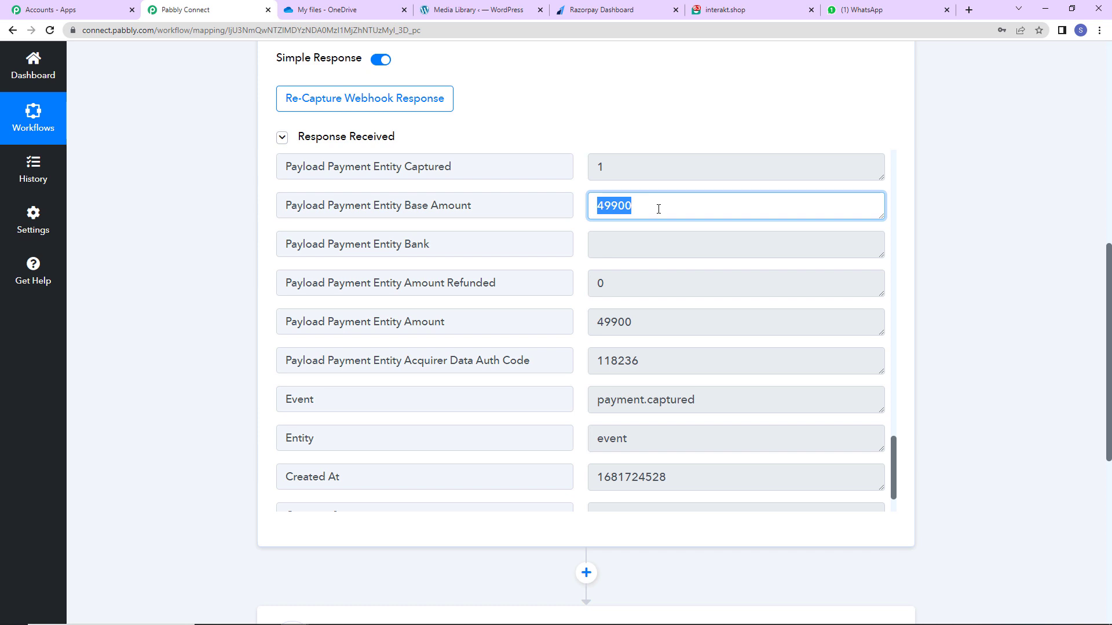
scroll(679, 305, "down", 2)
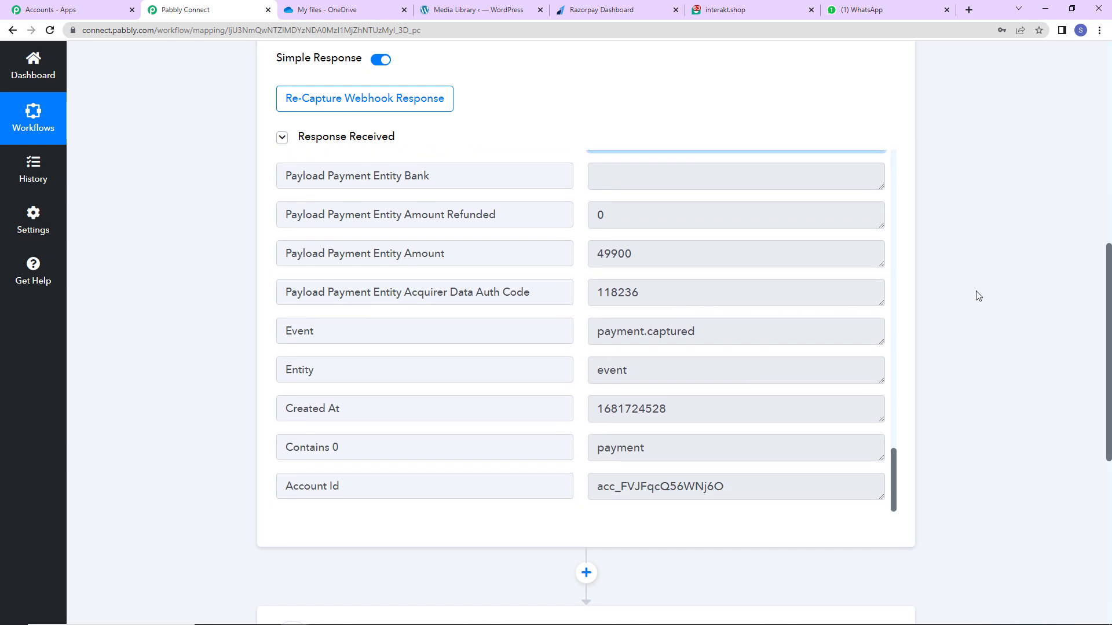
scroll(978, 296, "down", 7)
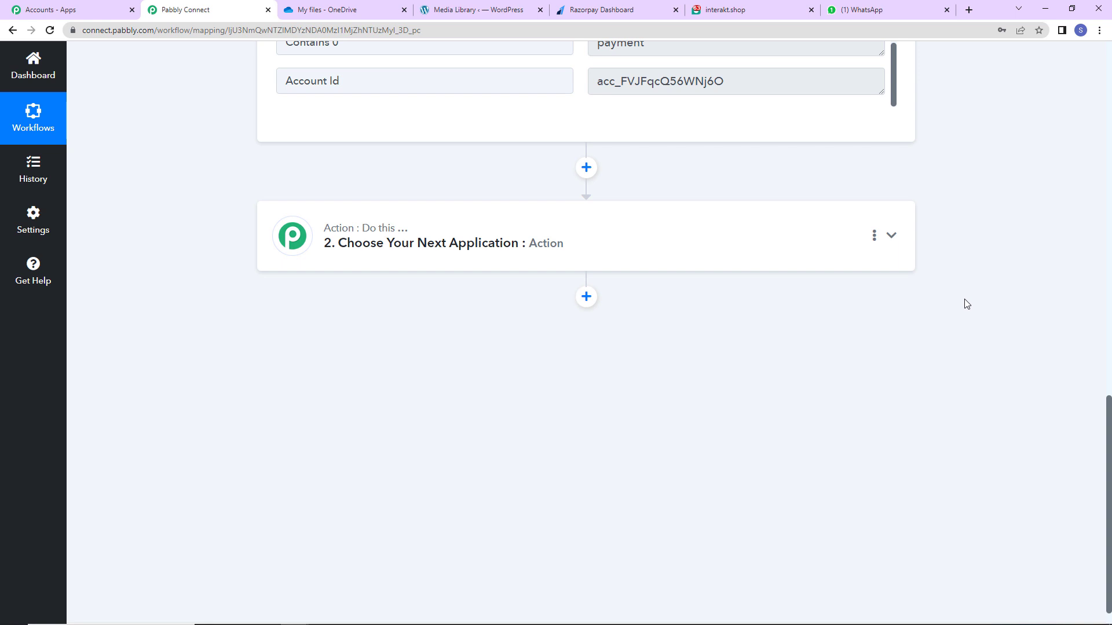
Search 'inte', pick Interakt for step 2, and choose Send WhatsApp Template Message.
left_click(441, 244)
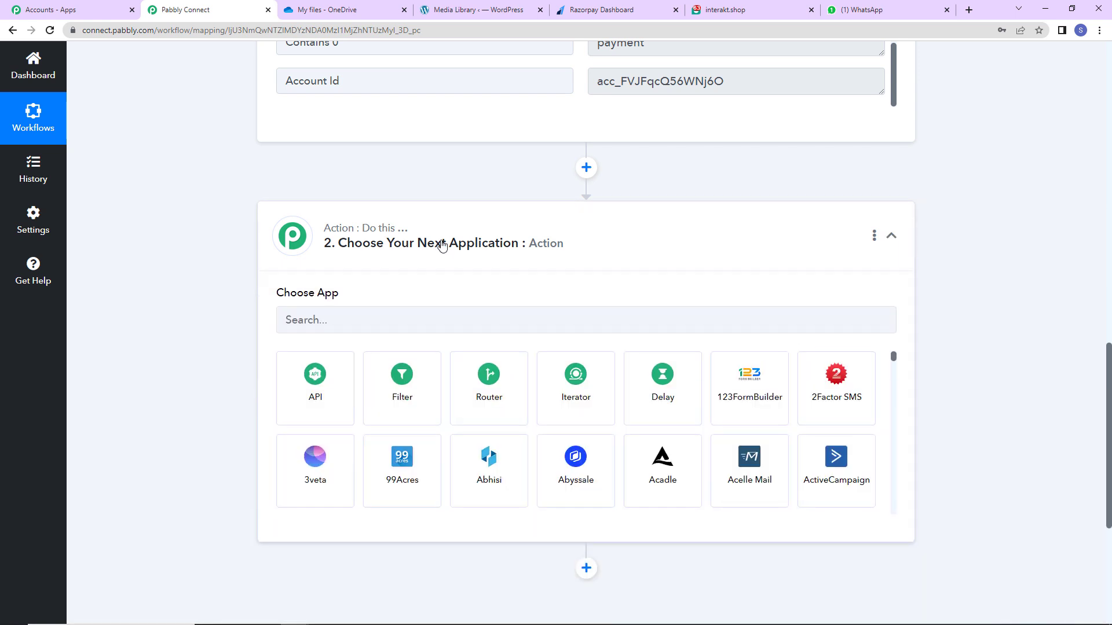
left_click(409, 318)
type("inte")
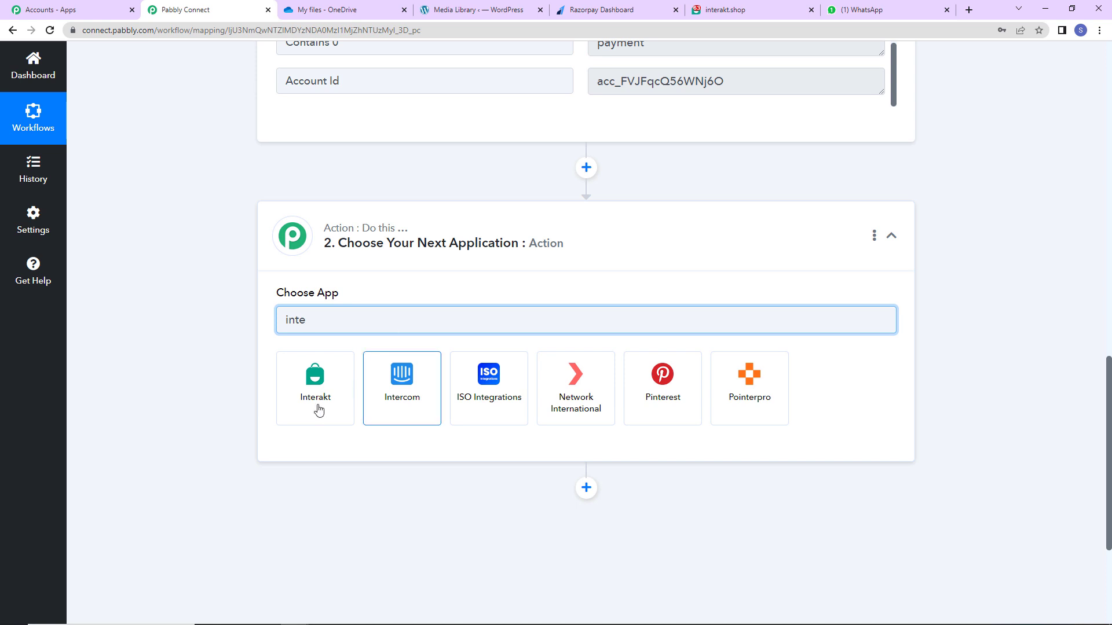
left_click(315, 405)
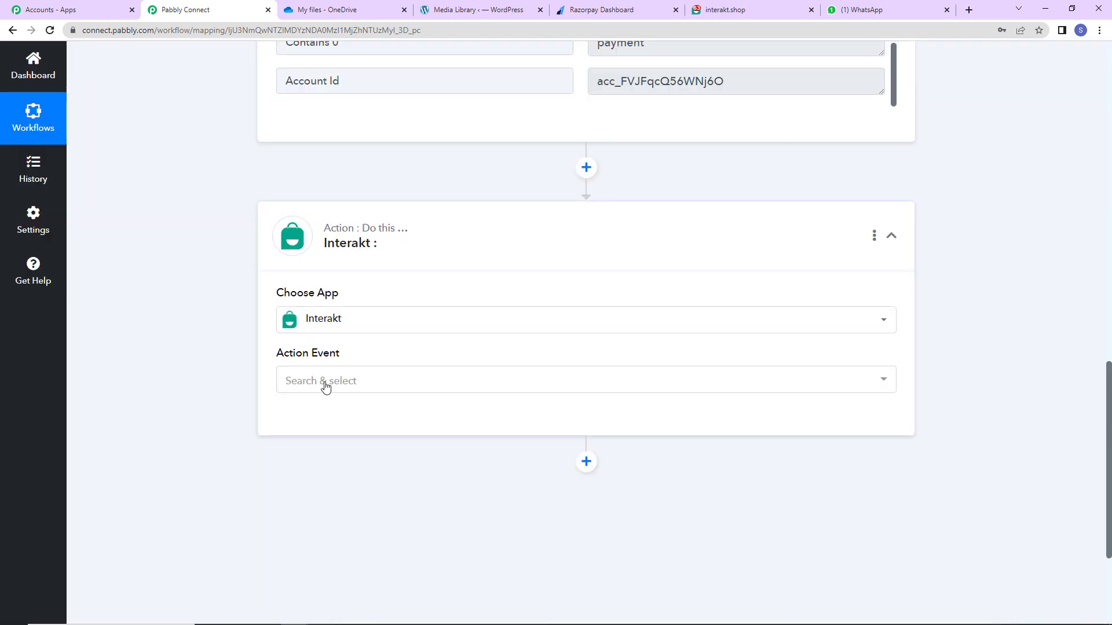
left_click(324, 387)
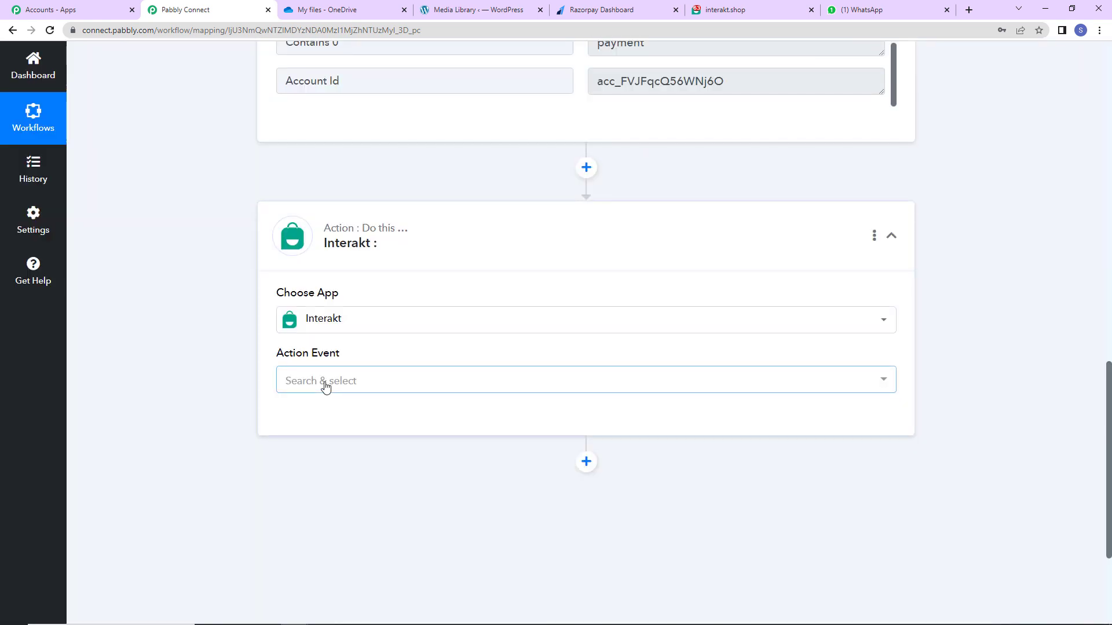
left_click(324, 460)
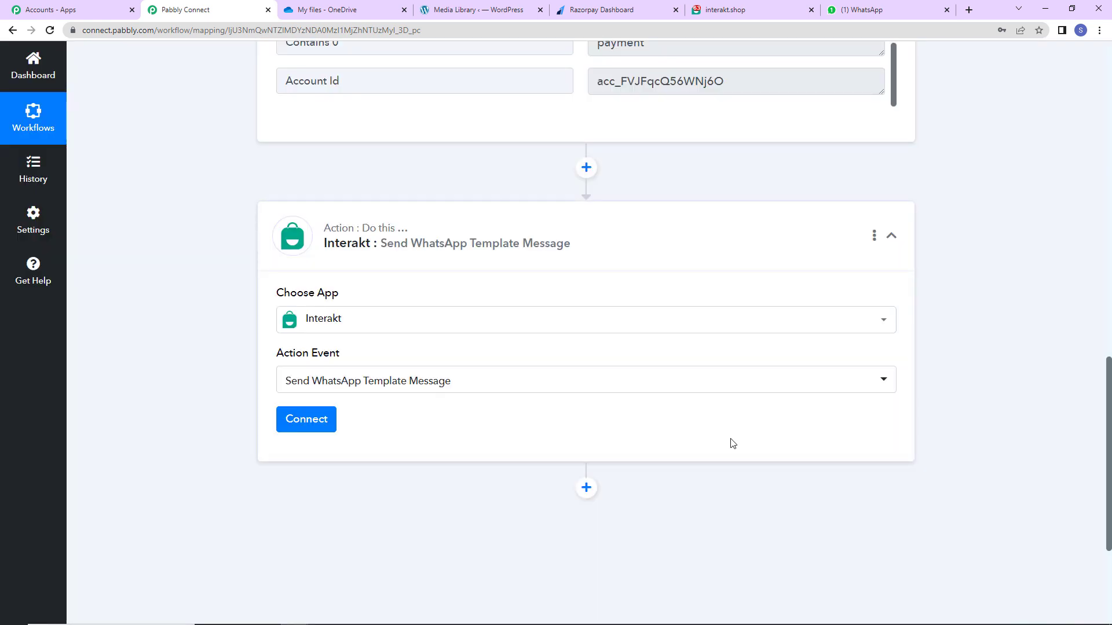
Add a new Interakt connection and copy the secret key from Interakt's developer settings.
left_click(306, 421)
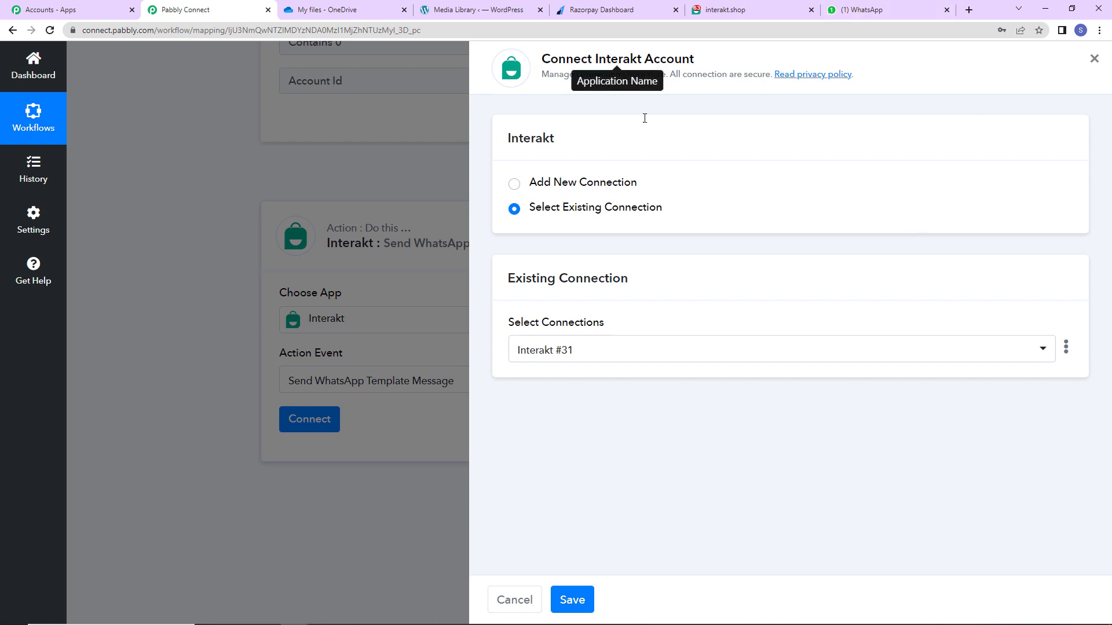
left_click(513, 183)
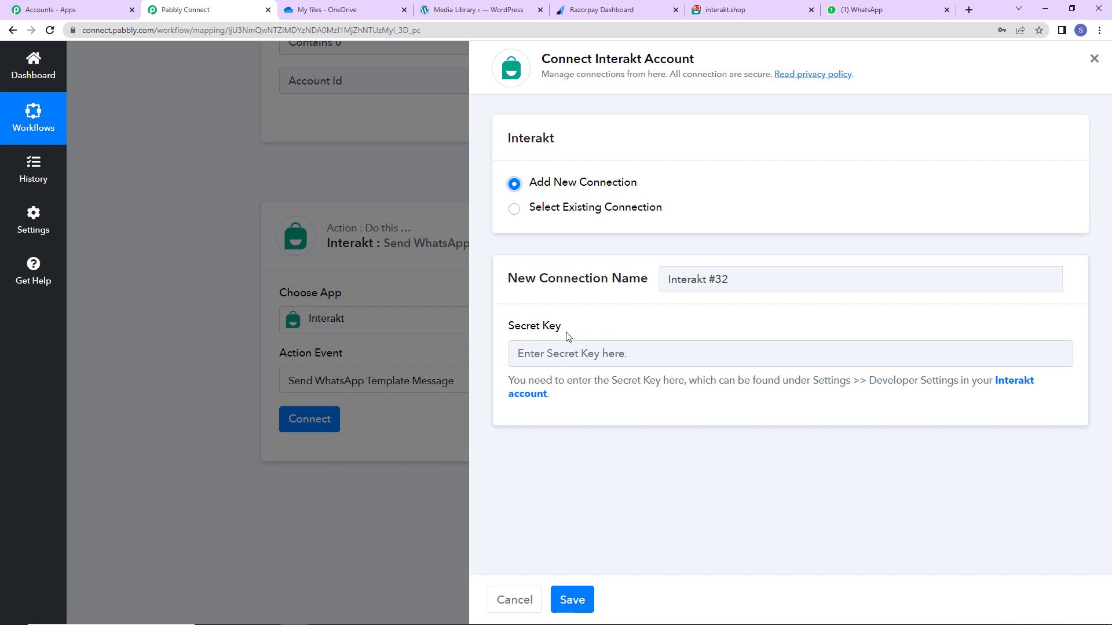
left_click(1017, 382)
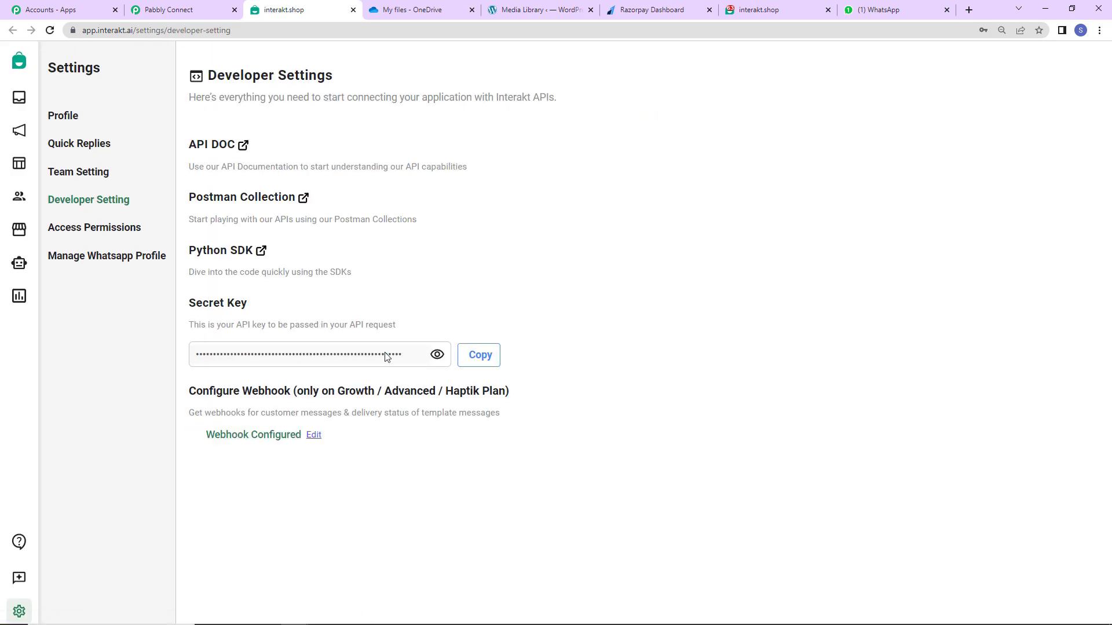
left_click(479, 355)
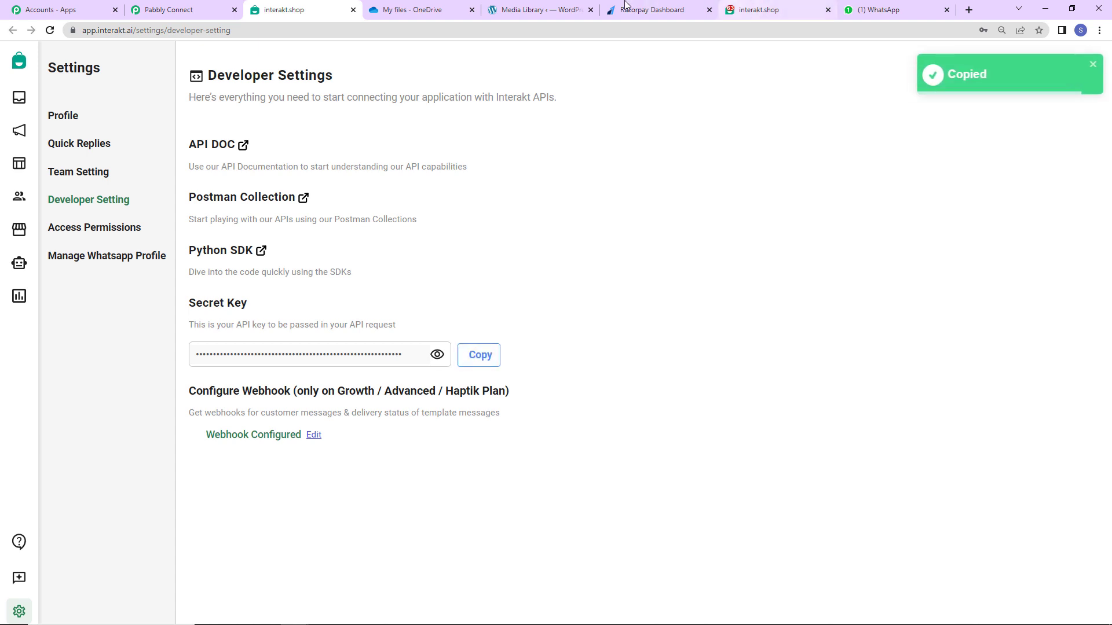
Paste the Interakt secret key into the connection and save it.
left_click(174, 10)
left_click(520, 350)
key("ctrl+v")
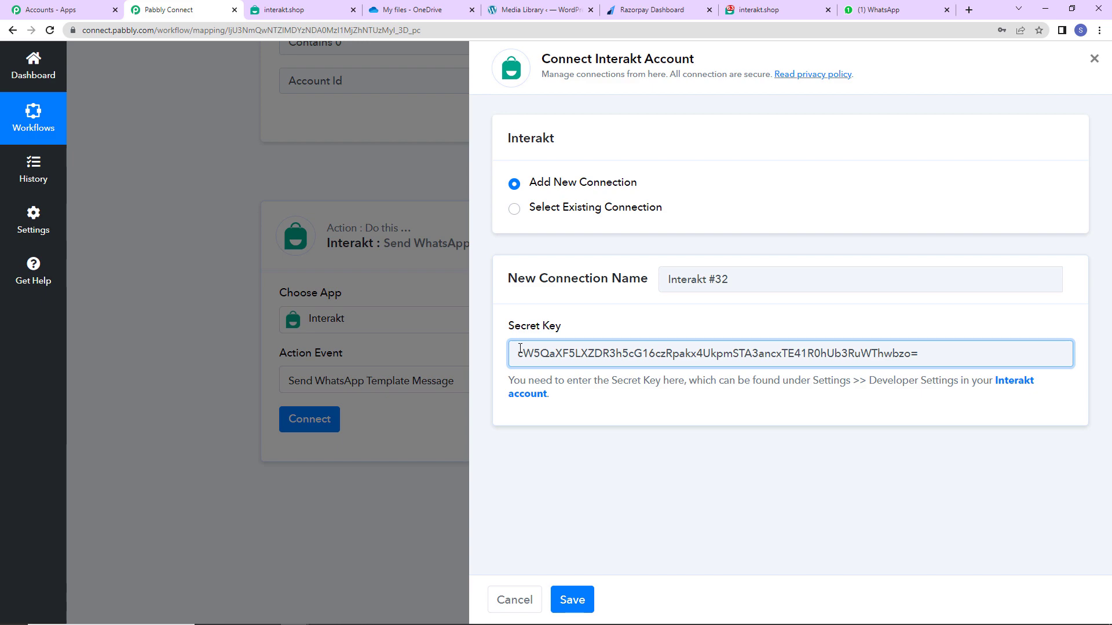
left_click(570, 612)
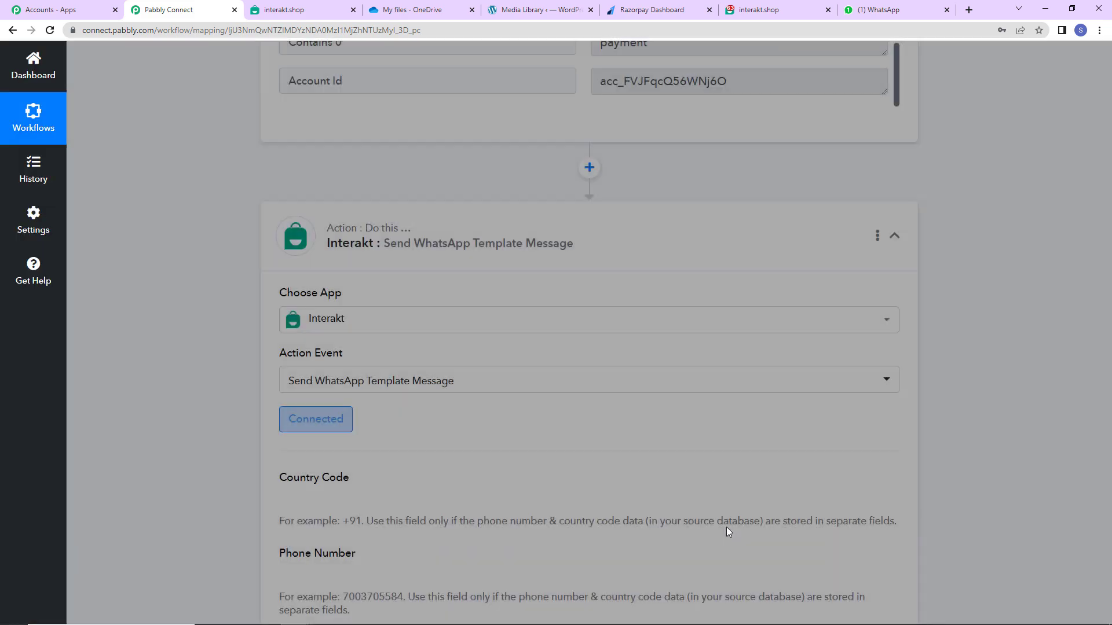
scroll(657, 385, "down", 7)
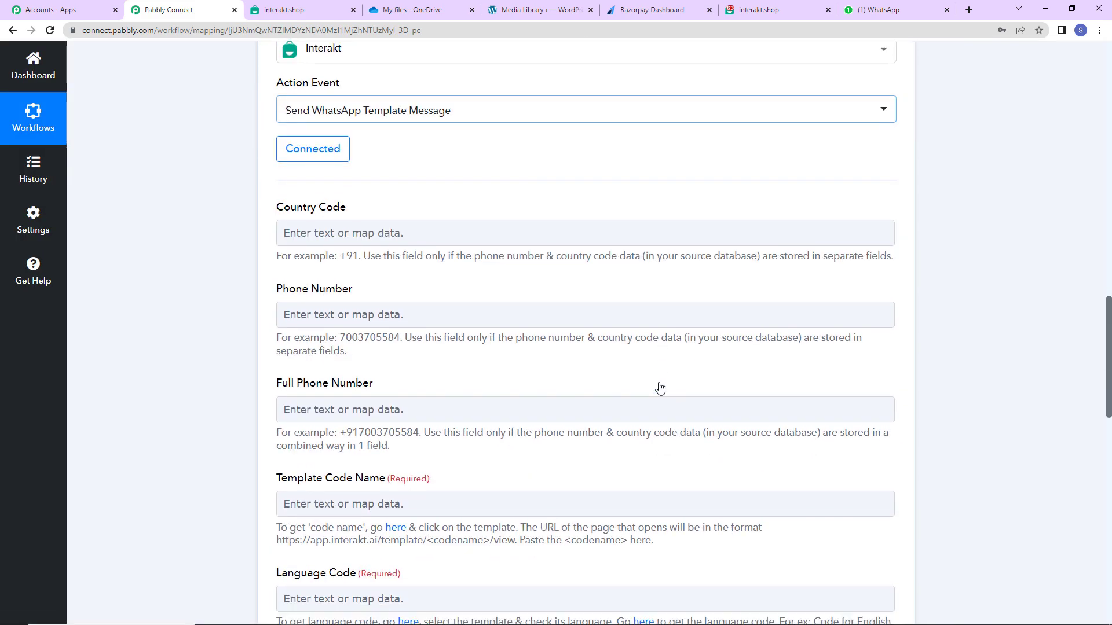
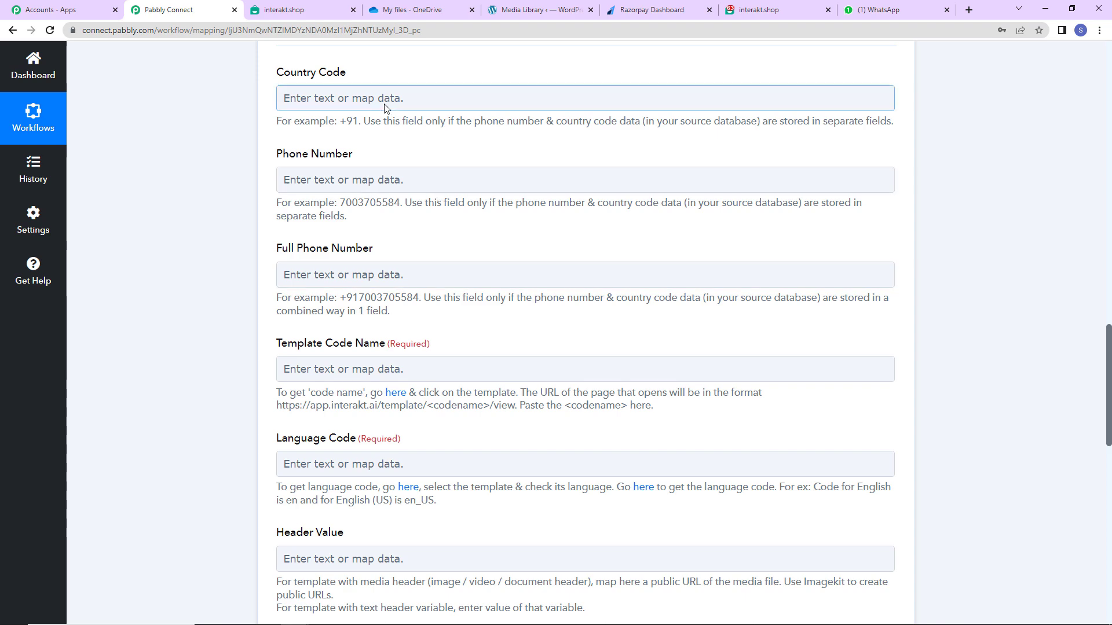
Review the sample payment's contact number in the Razorpay trigger data.
scroll(652, 250, "up", 10)
scroll(660, 249, "up", 10)
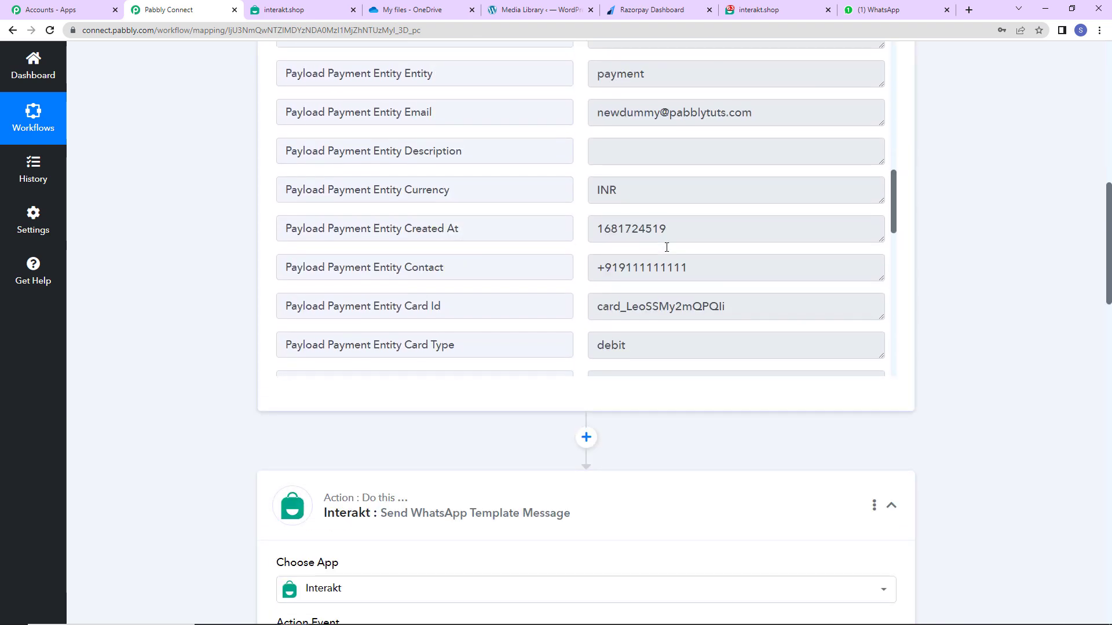
scroll(664, 248, "down", 4)
left_click_drag(592, 270, 715, 270)
left_click(241, 291)
scroll(241, 290, "down", 5)
scroll(342, 365, "down", 4)
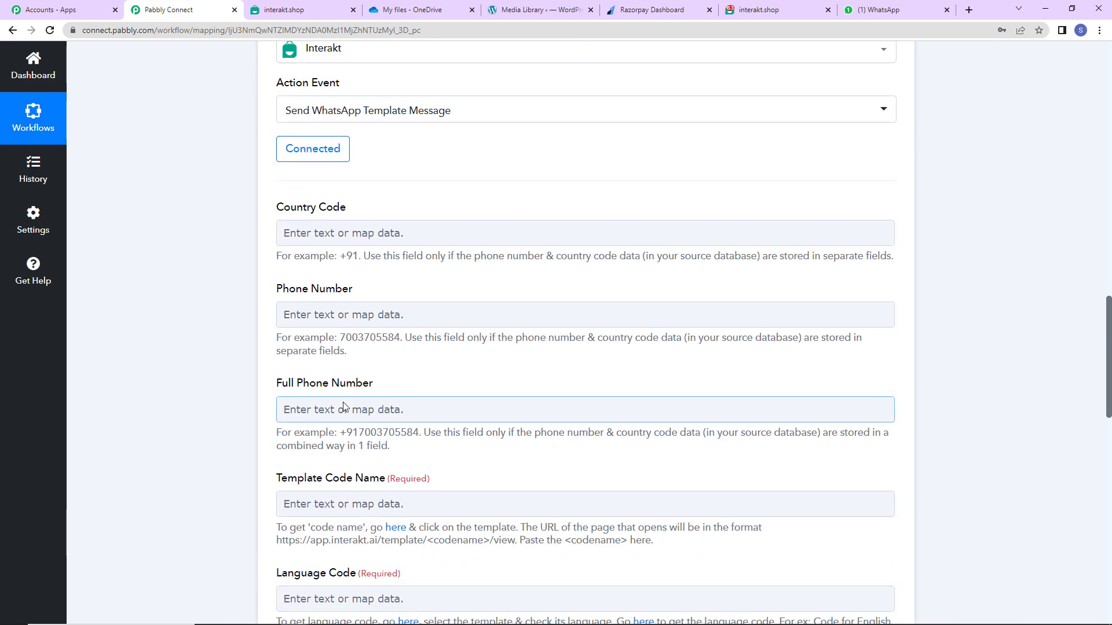
Map Razorpay's Payload Payment Entity Contact into the Full Phone Number field.
left_click(345, 407)
scroll(346, 366, "down", 2)
scroll(345, 366, "down", 3)
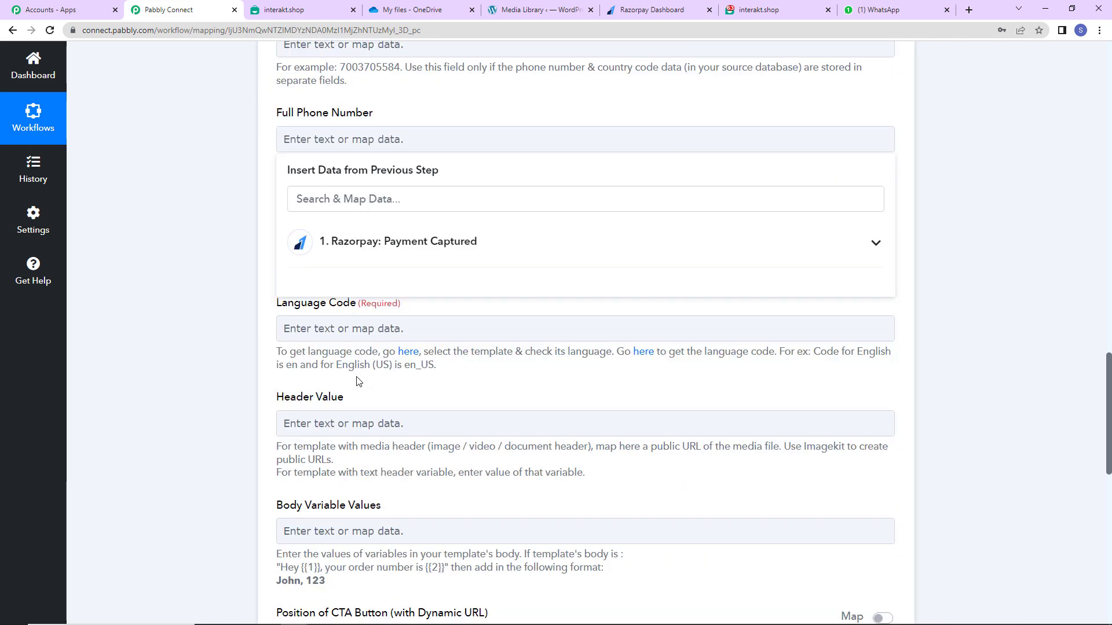
left_click(355, 311)
left_click(370, 139)
left_click(384, 238)
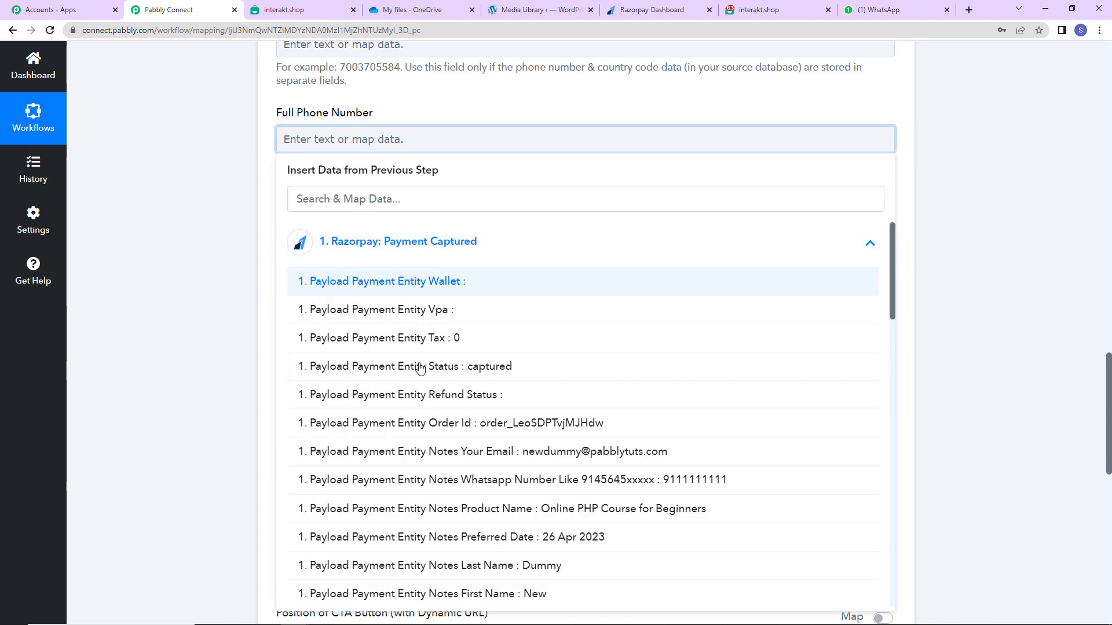
scroll(474, 466, "down", 8)
scroll(473, 467, "down", 3)
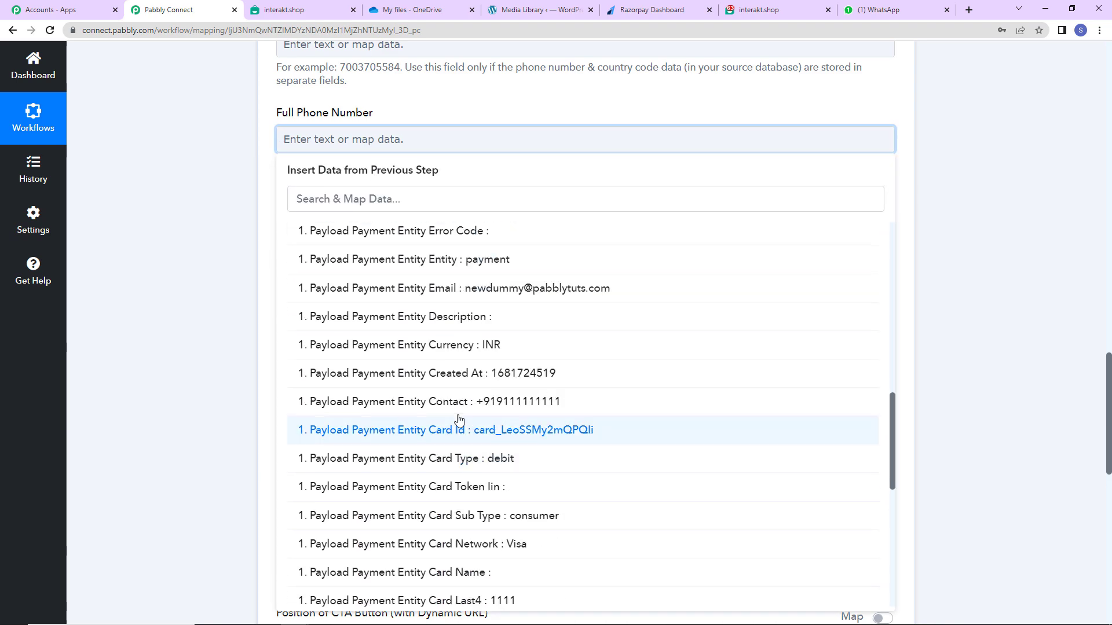
left_click(441, 330)
left_click(182, 331)
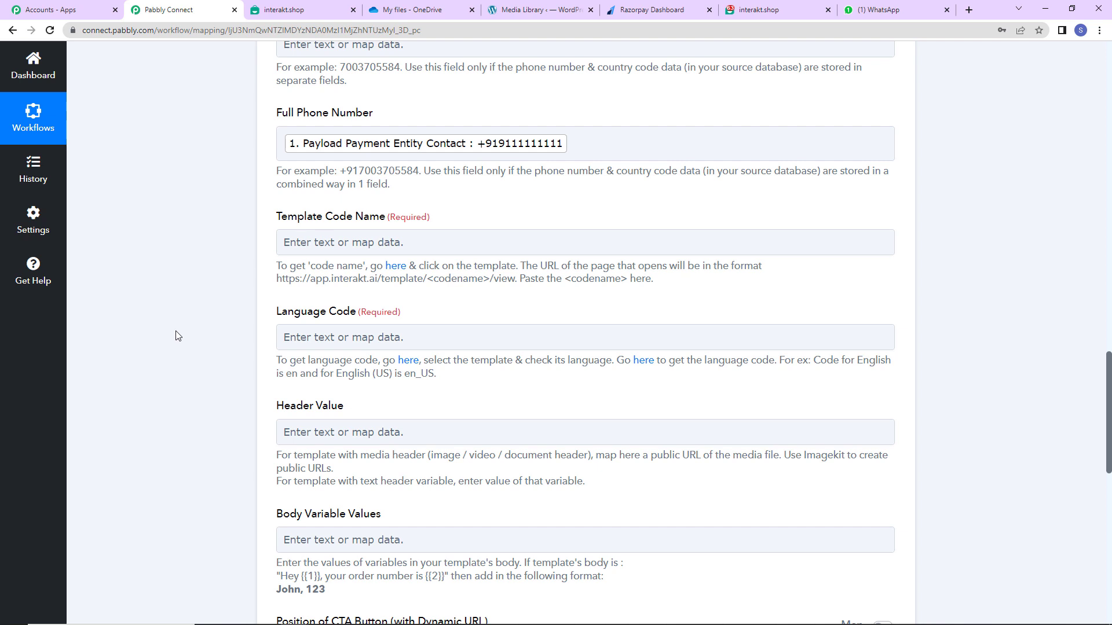
left_click(342, 234)
left_click(397, 268)
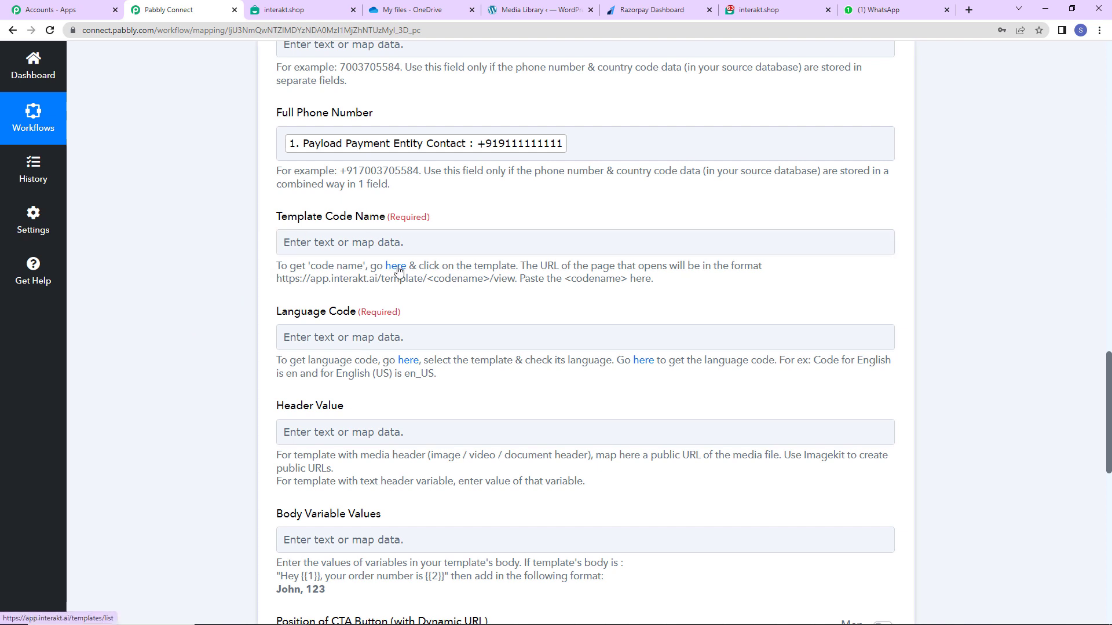
Open Interakt's active Online Course Link template and copy its code name online_course_link_.
left_click(398, 268)
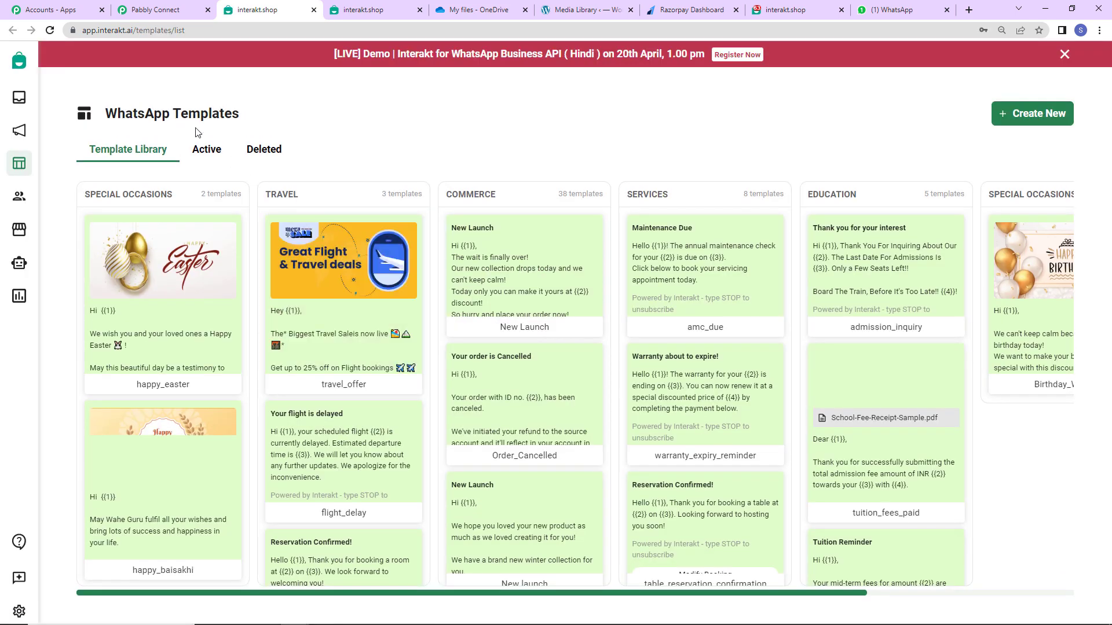
left_click(200, 148)
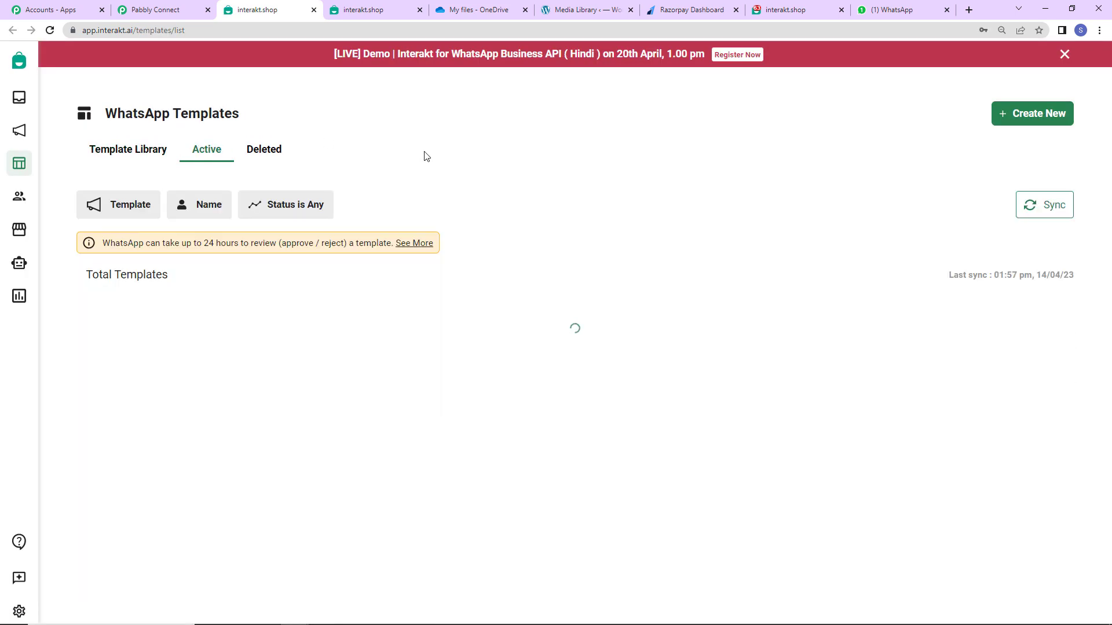
scroll(293, 400, "down", 5)
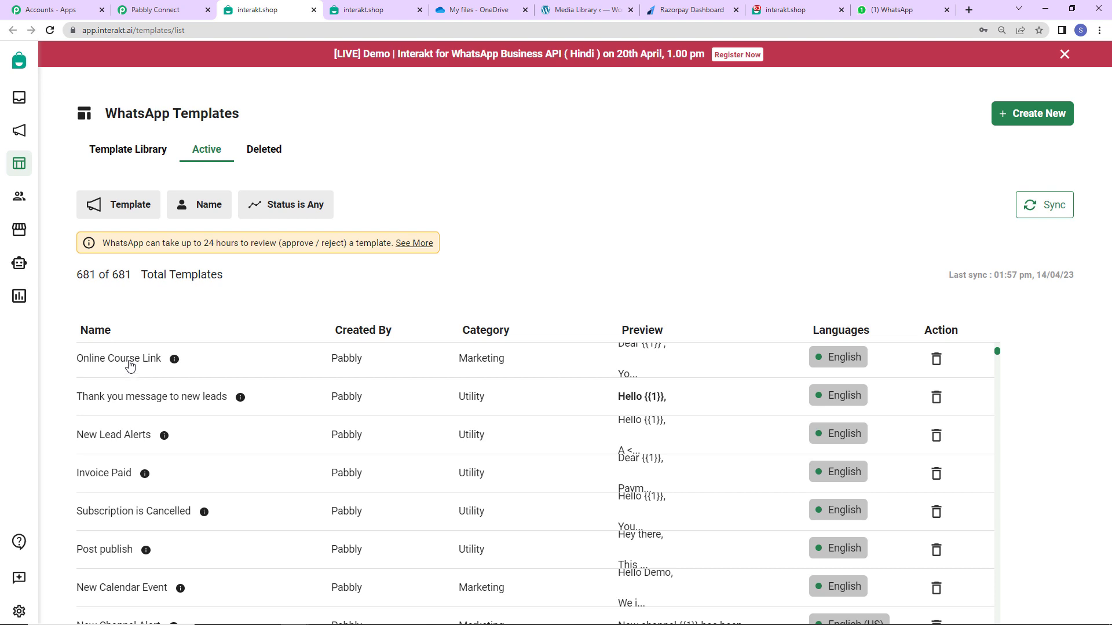
left_click(128, 361)
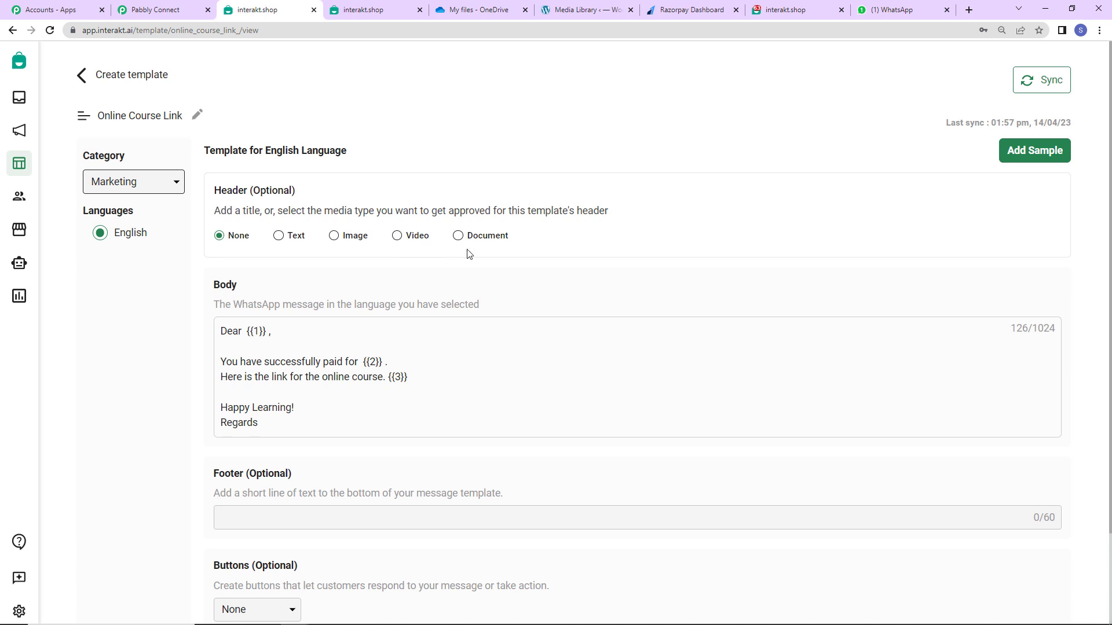
scroll(349, 235, "down", 2)
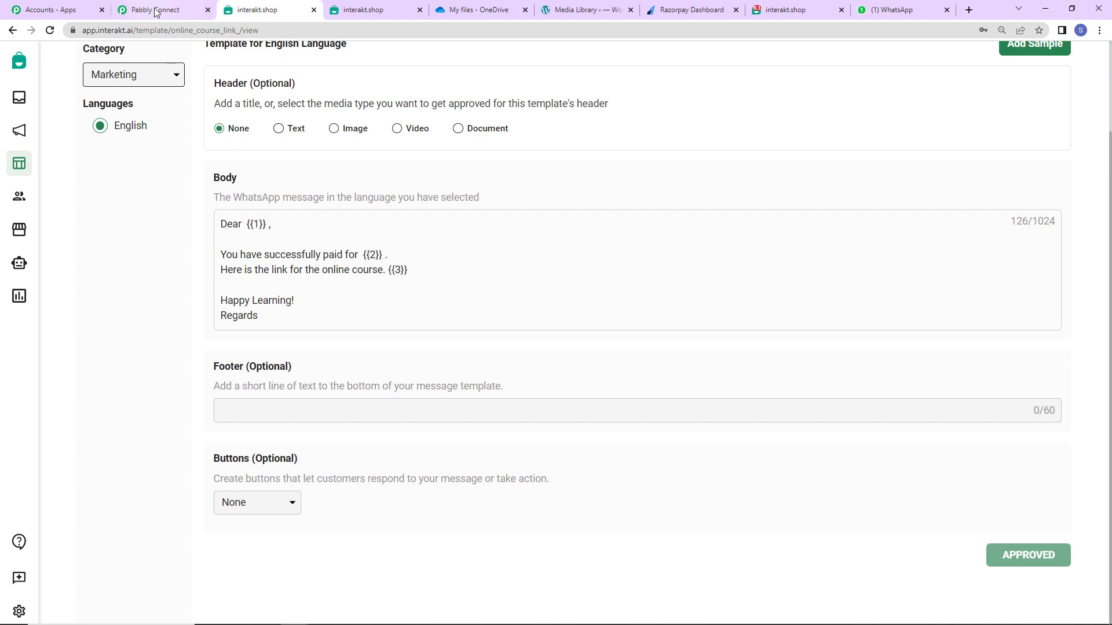
double_click(192, 32)
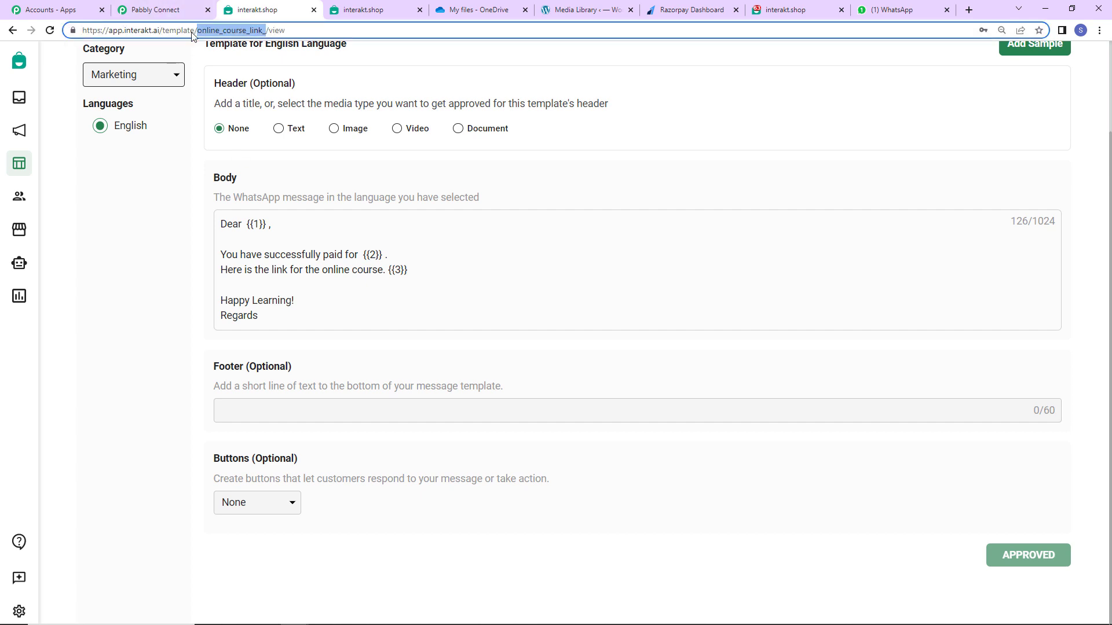
right_click(244, 26)
left_click(288, 90)
Set Template Code Name to online_course_link_ and Language Code to en.
left_click(142, 9)
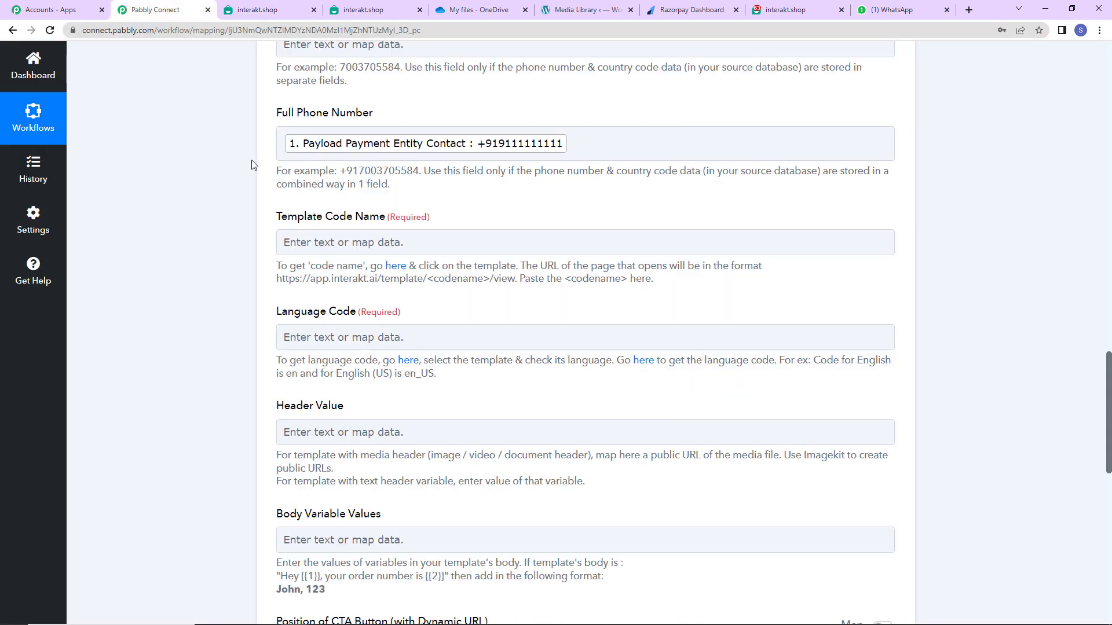
left_click(311, 243)
key("ctrl+v")
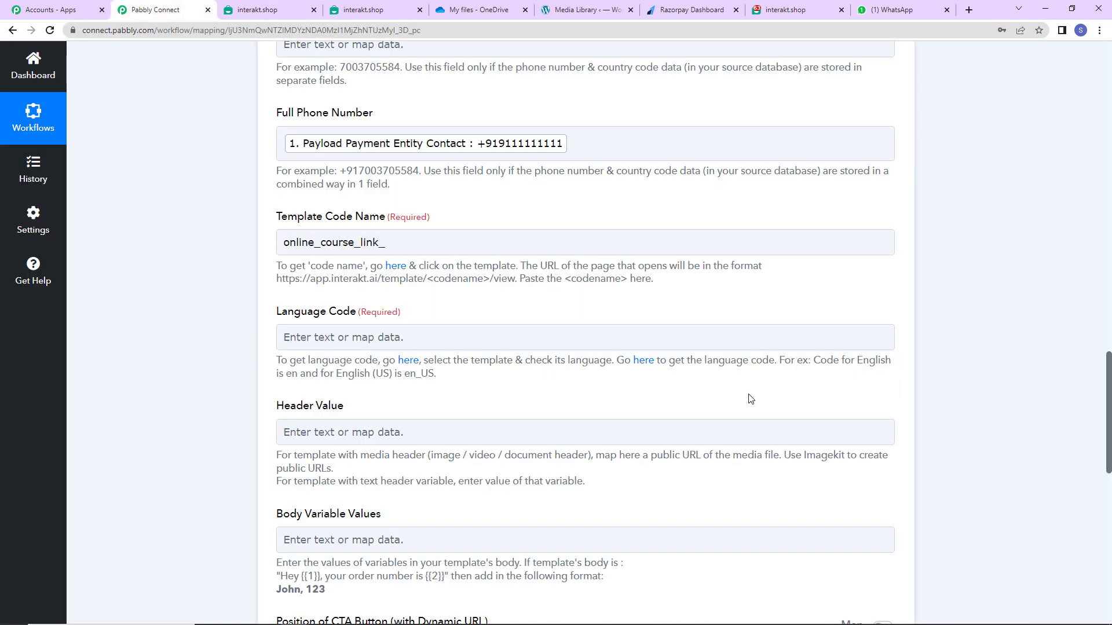
left_click(300, 338)
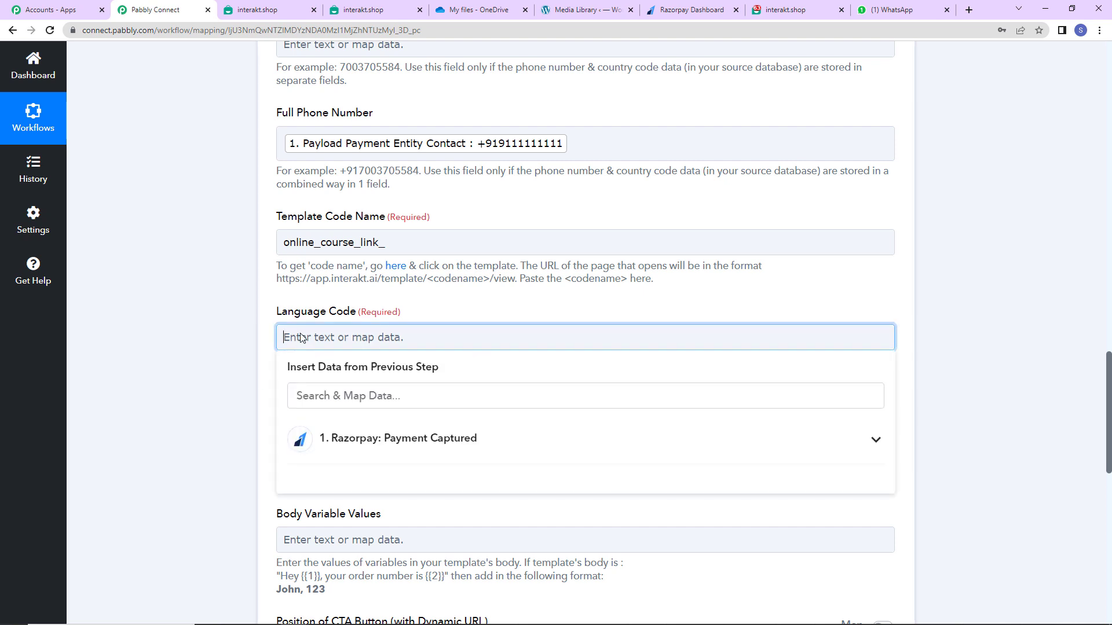
type("en")
left_click(196, 366)
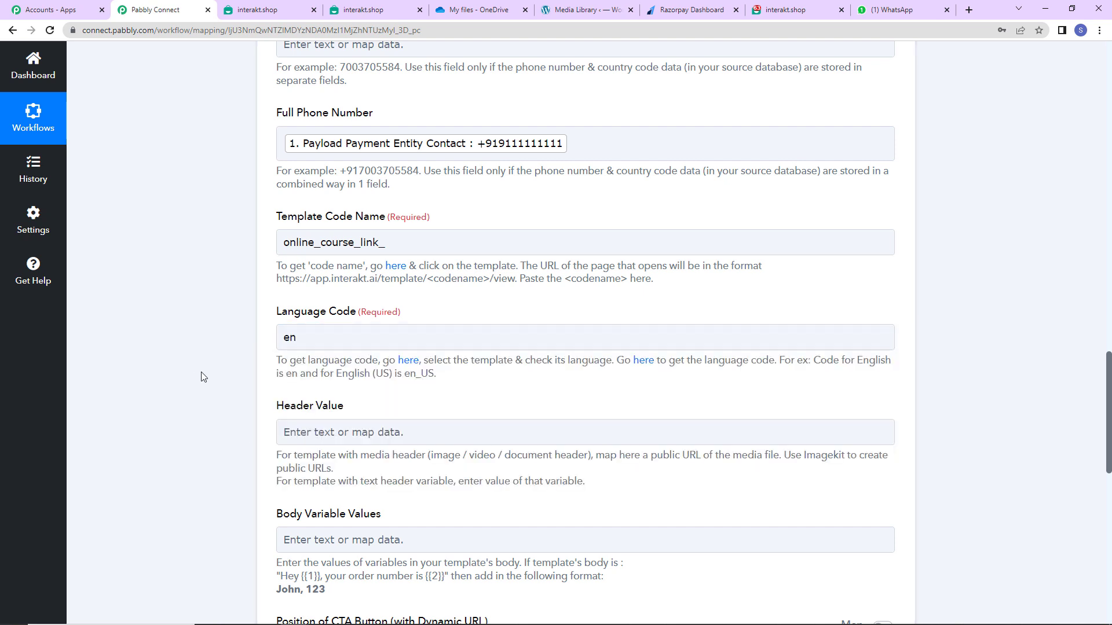
scroll(213, 384, "down", 5)
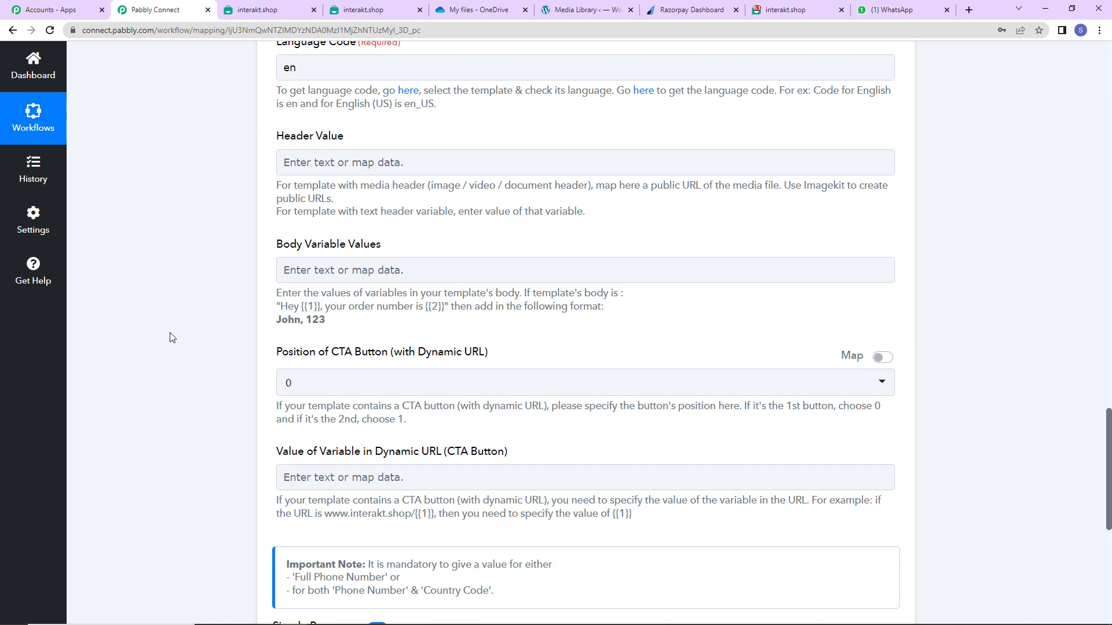
Map the buyer's First Name and Last Name into Body Variable Values.
left_click(334, 268)
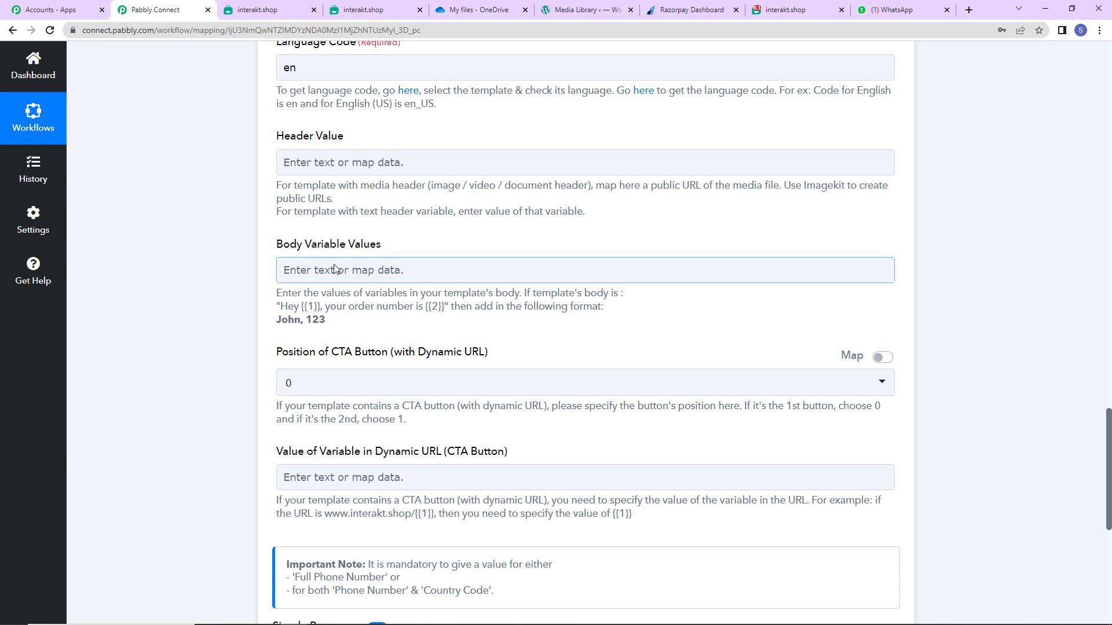
left_click(334, 268)
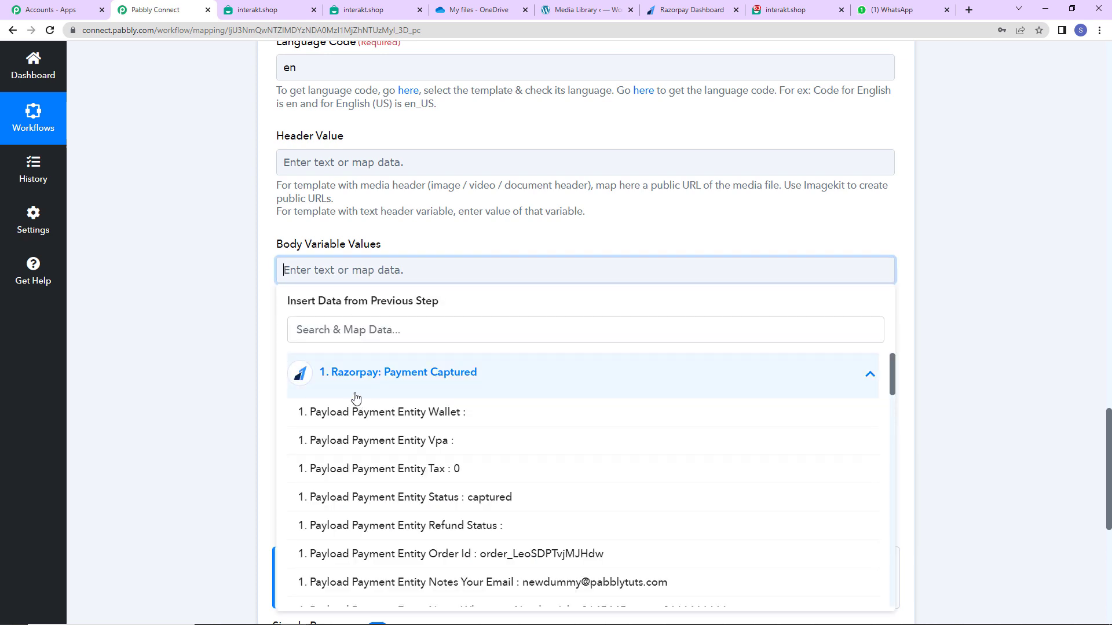
scroll(355, 398, "down", 5)
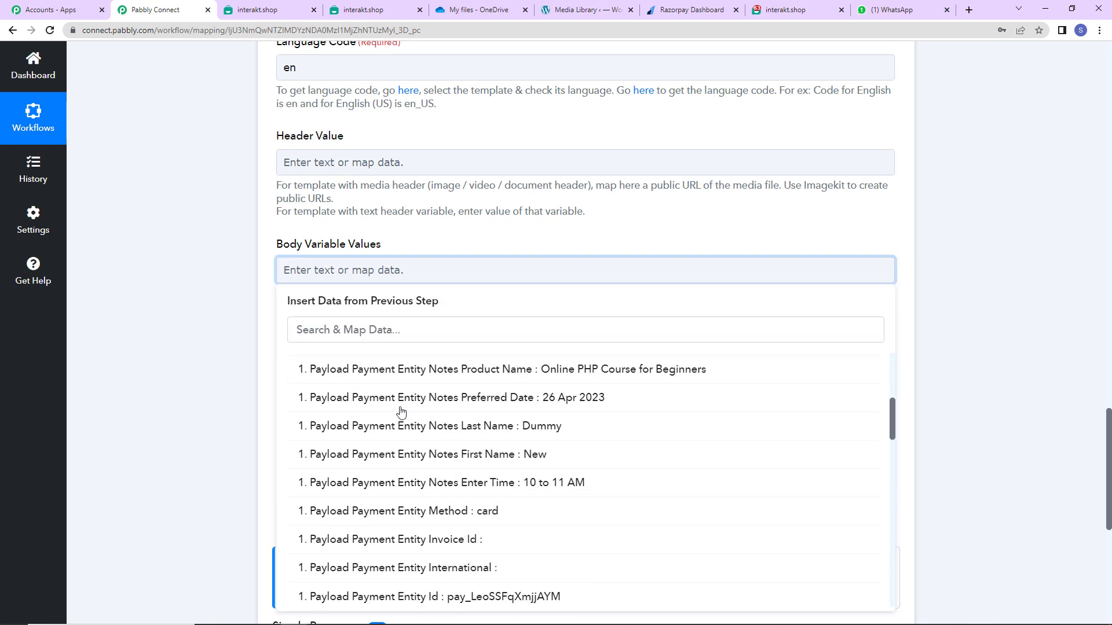
left_click(471, 455)
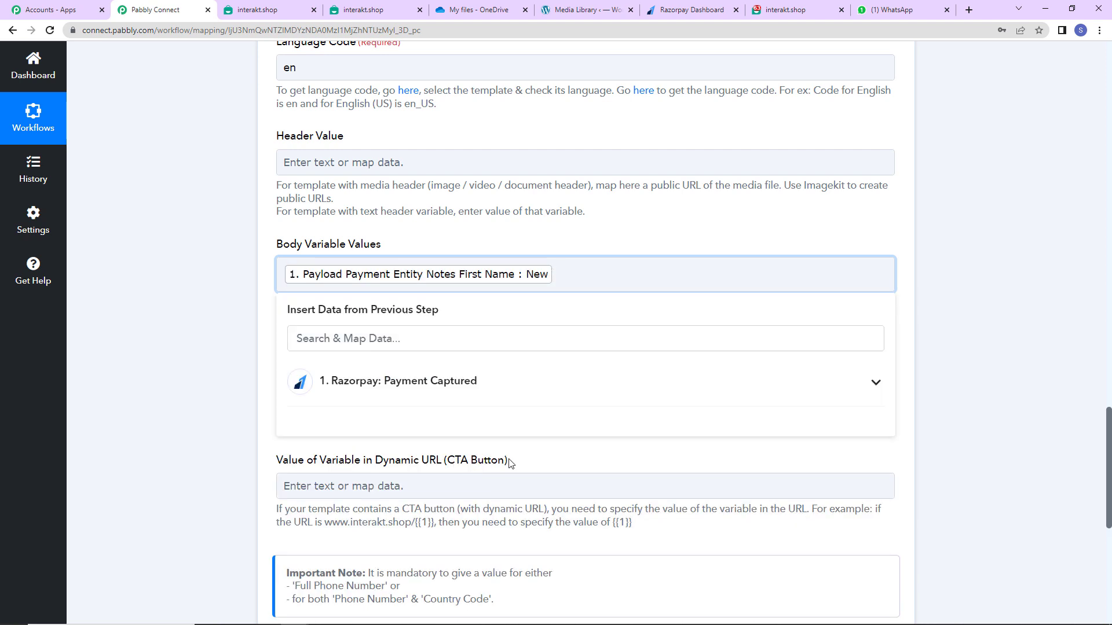
left_click(324, 373)
scroll(512, 534, "down", 5)
scroll(511, 534, "down", 1)
scroll(507, 516, "up", 1)
left_click(523, 436)
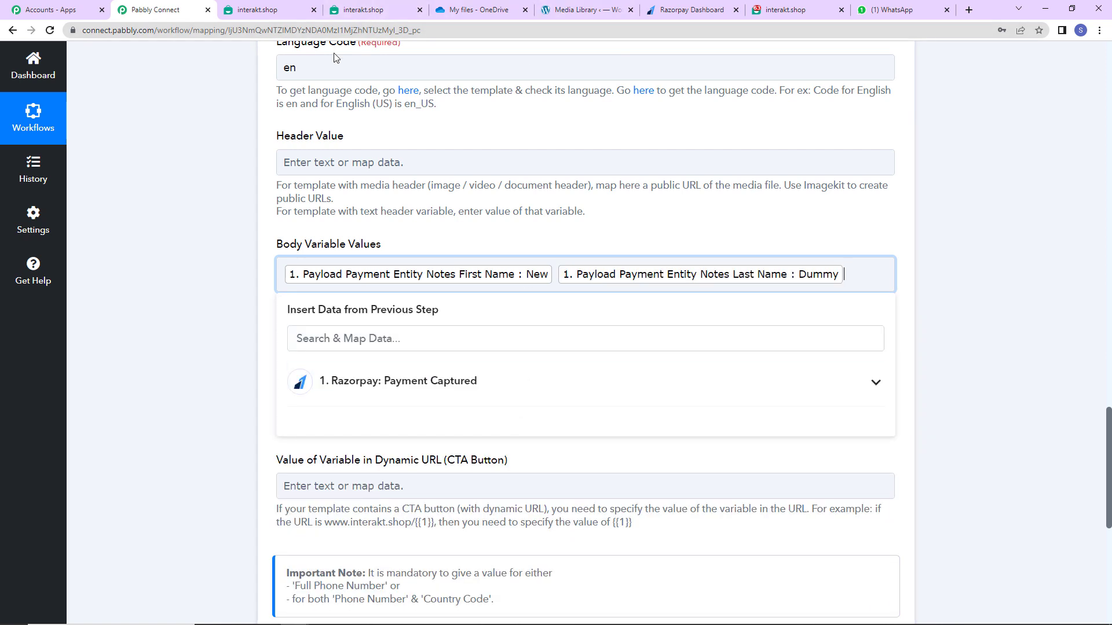
key("Return")
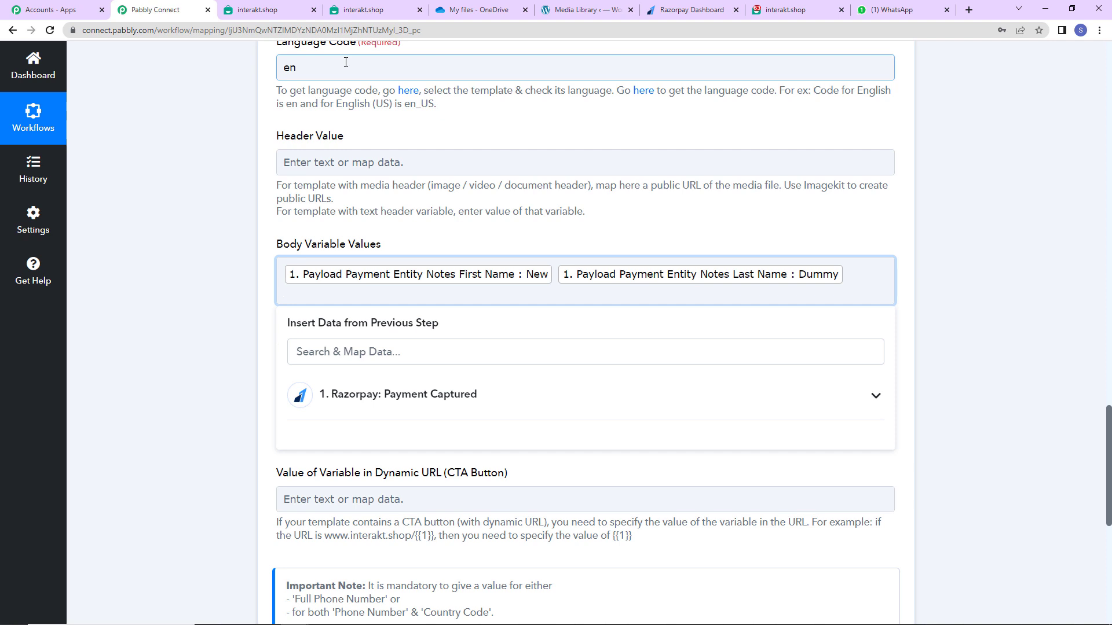
Add the Razorpay Product Name as the next body variable.
left_click(427, 395)
scroll(587, 497, "down", 3)
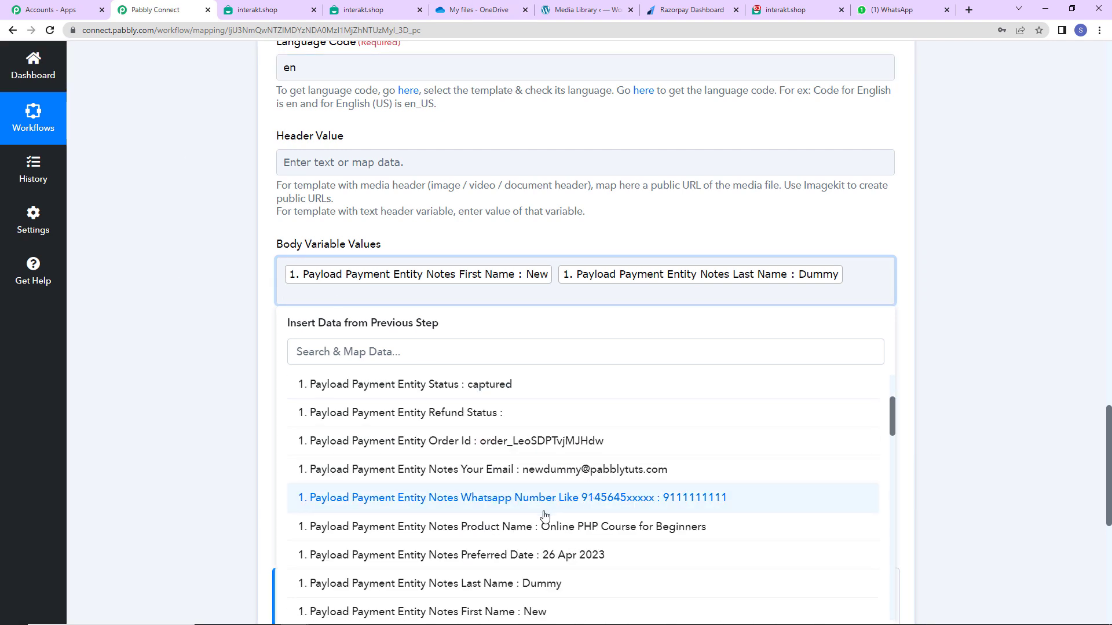
left_click(525, 534)
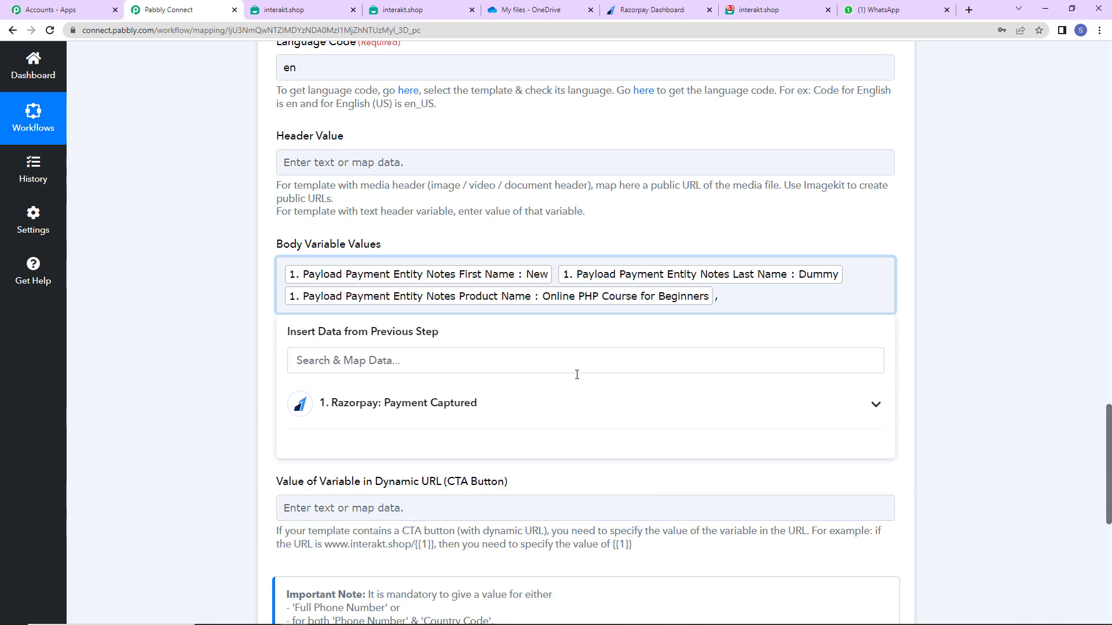
left_click(533, 5)
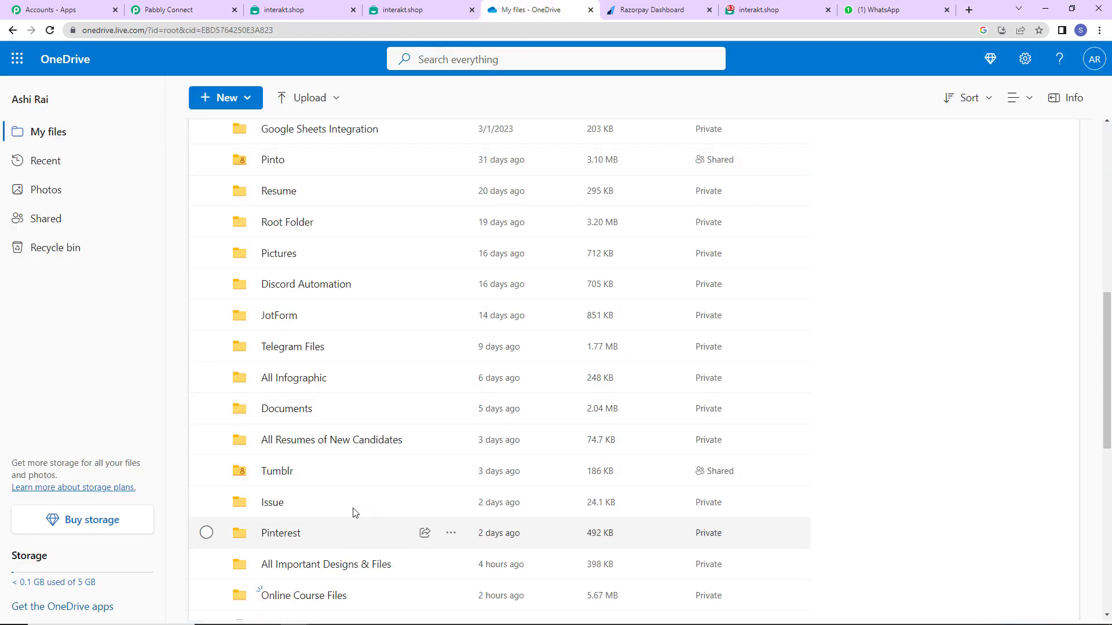
Start sharing PHP-Course-PDF.pdf from the Online Course Files folder.
scroll(340, 532, "down", 2)
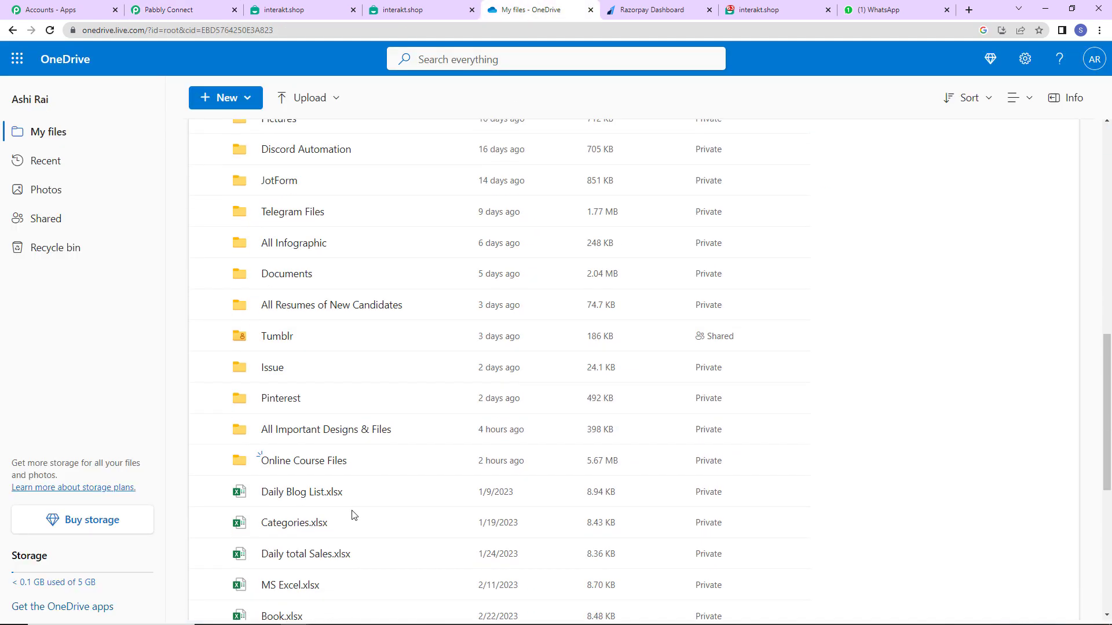
left_click(300, 462)
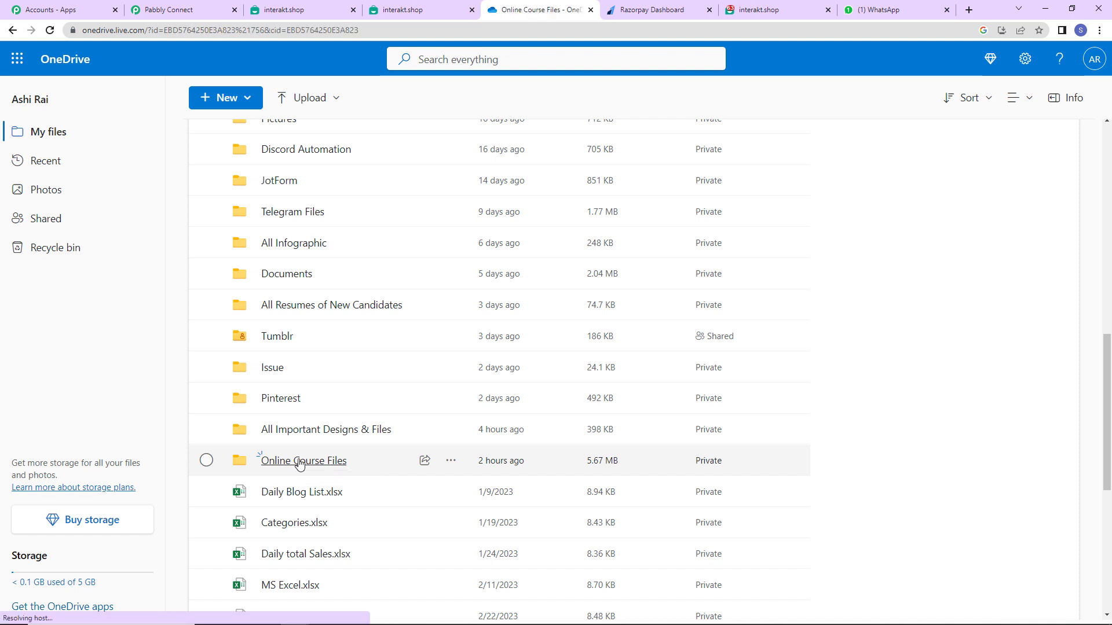
mouse_move(281, 310)
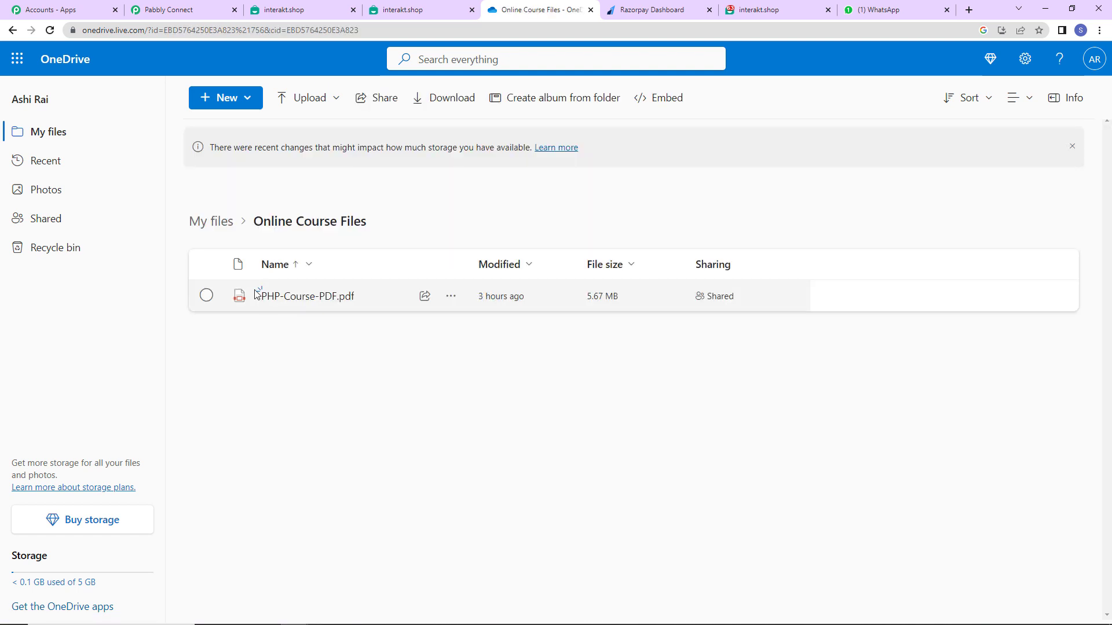
left_click(453, 297)
left_click(480, 331)
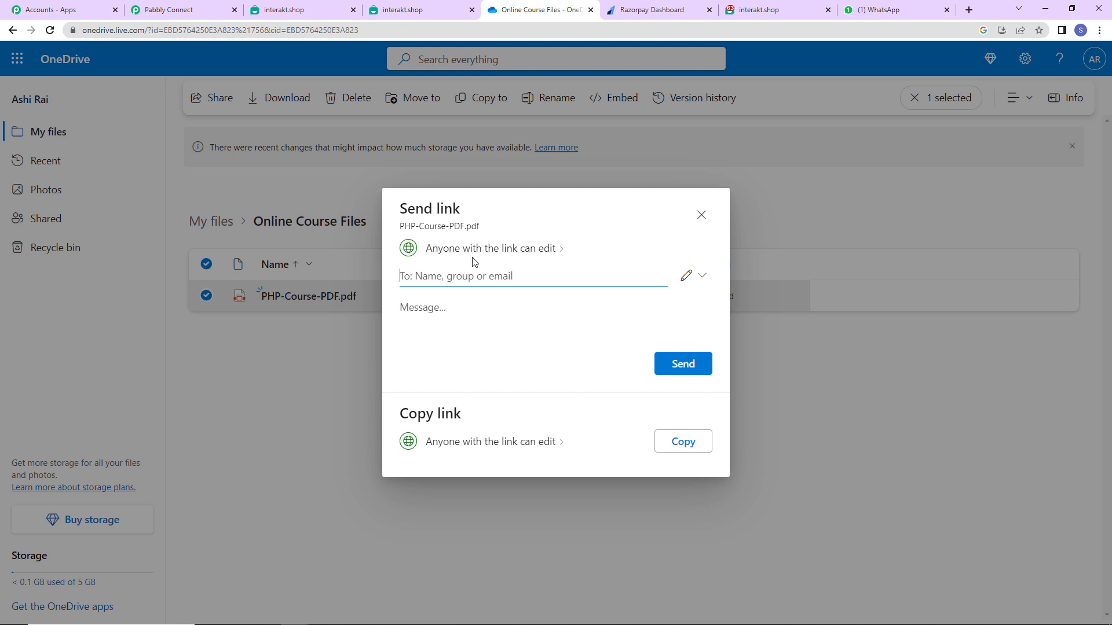
Set the link to Anyone with Can edit, apply, and copy it.
left_click(533, 249)
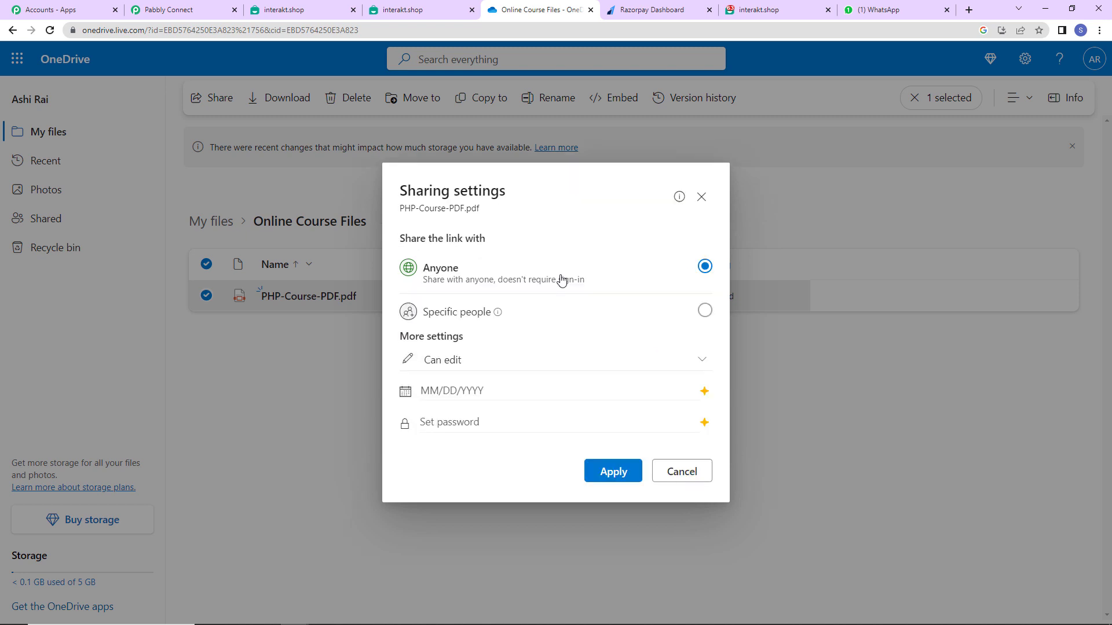
left_click(619, 362)
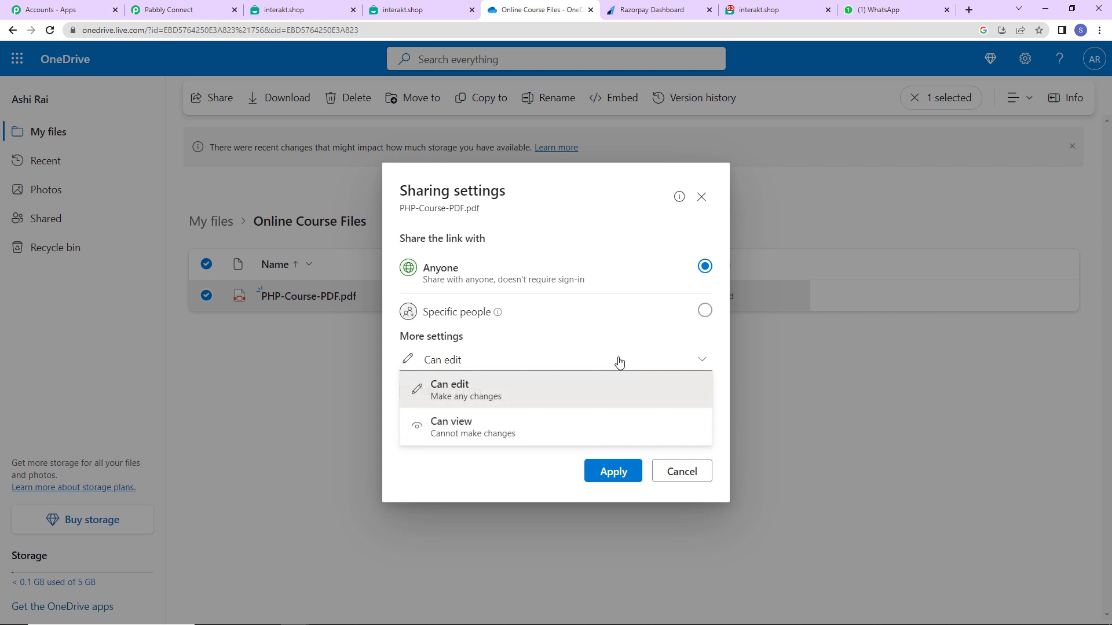
left_click(619, 362)
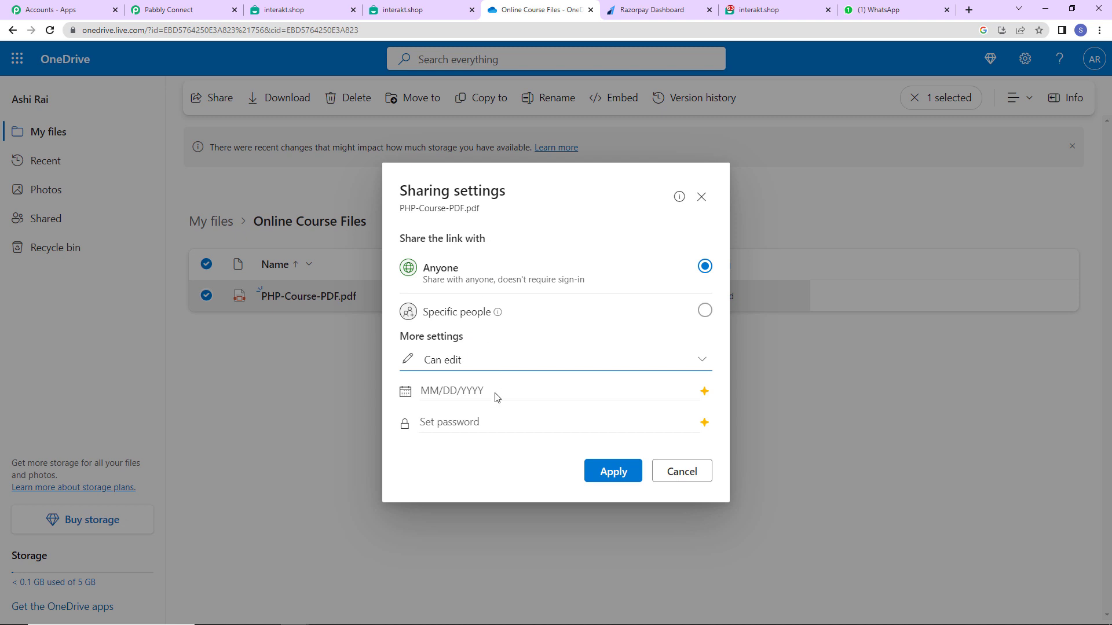
left_click(634, 472)
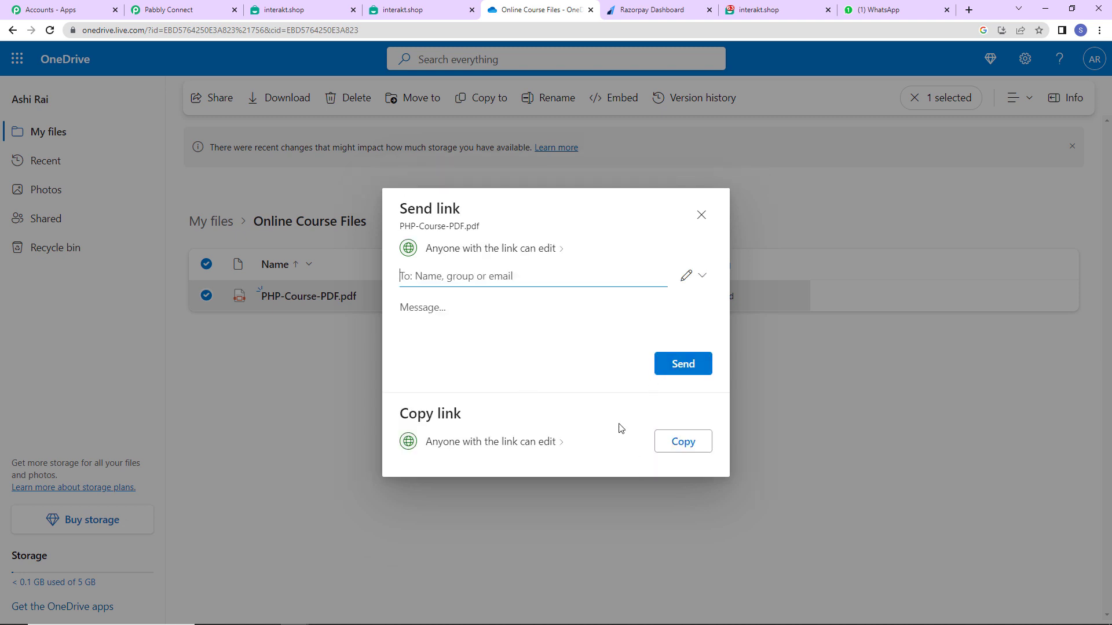
left_click(689, 441)
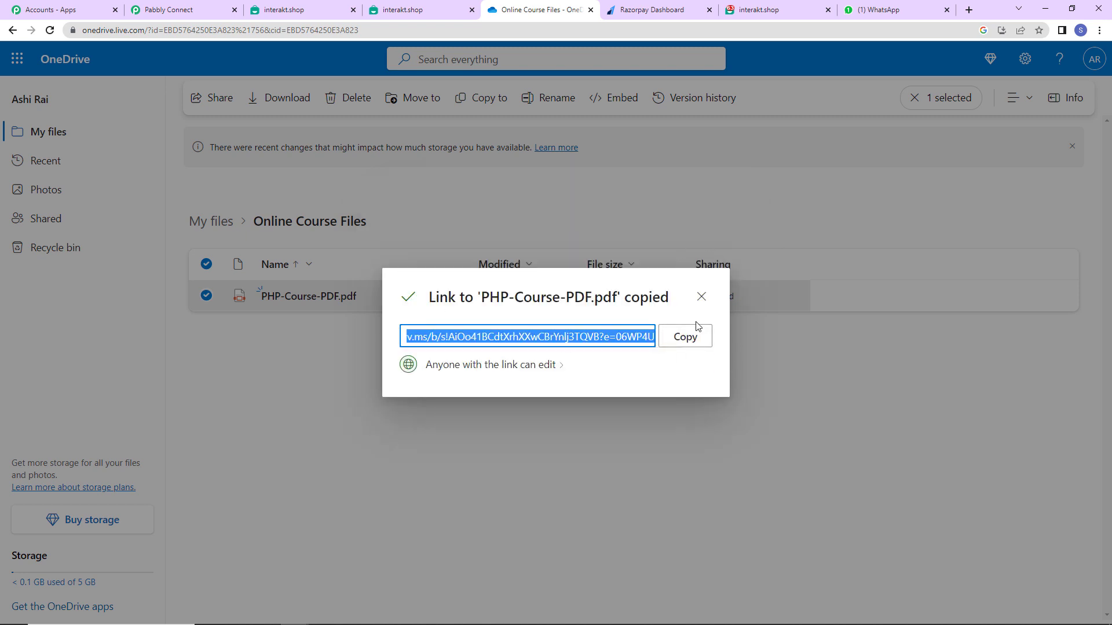
left_click(687, 343)
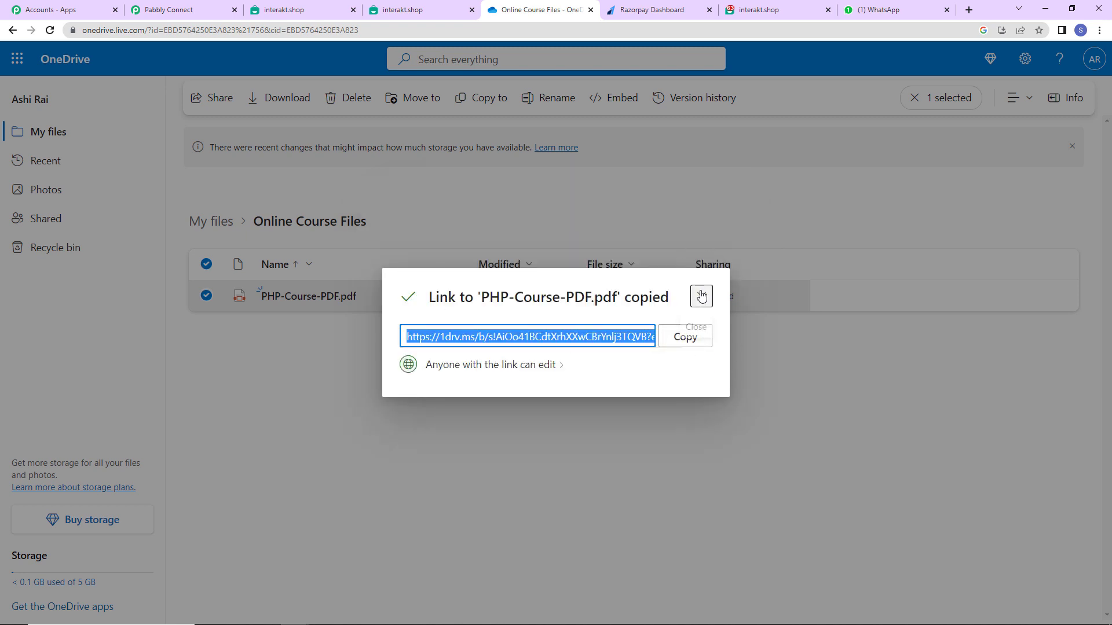
left_click(701, 297)
Paste the OneDrive link as the third body variable and send the Interakt test request.
left_click(186, 10)
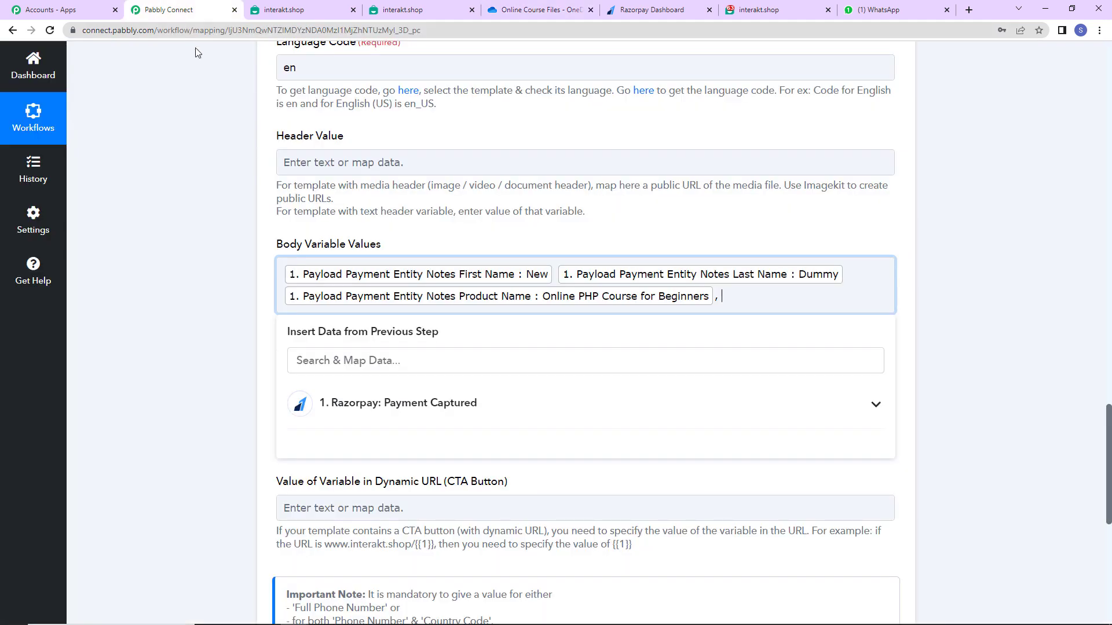
key("ctrl+v")
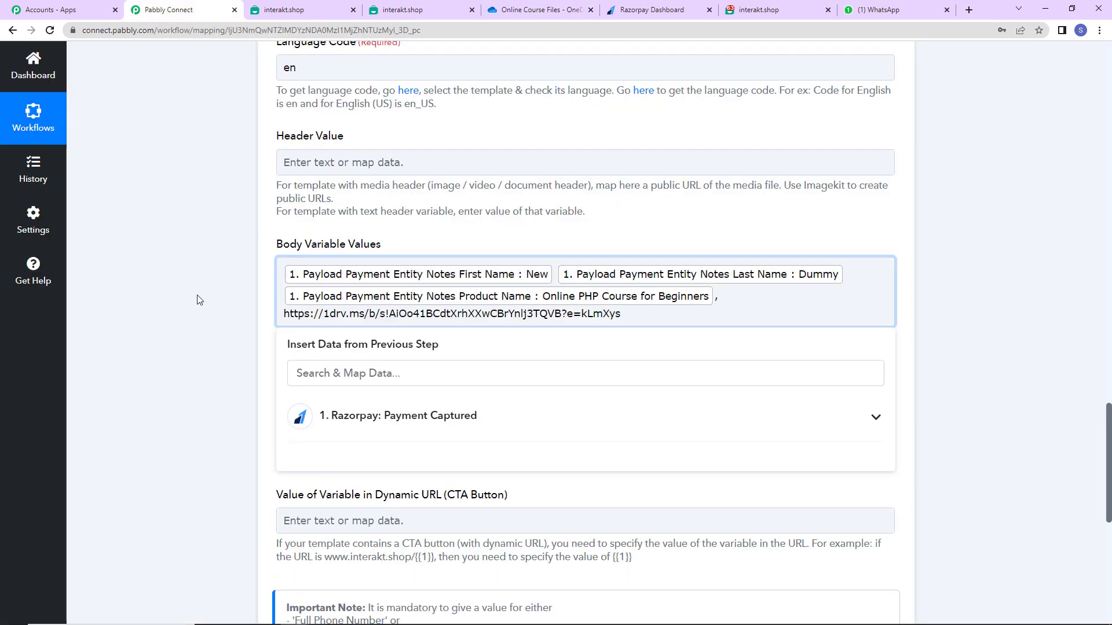
left_click(198, 298)
scroll(200, 313, "down", 2)
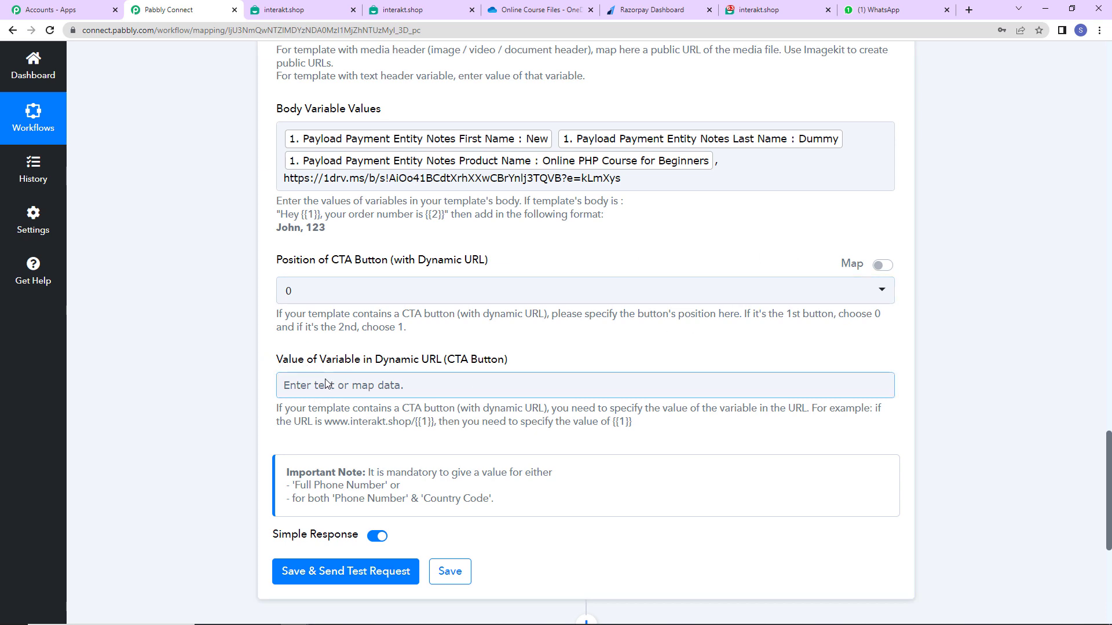
left_click(395, 575)
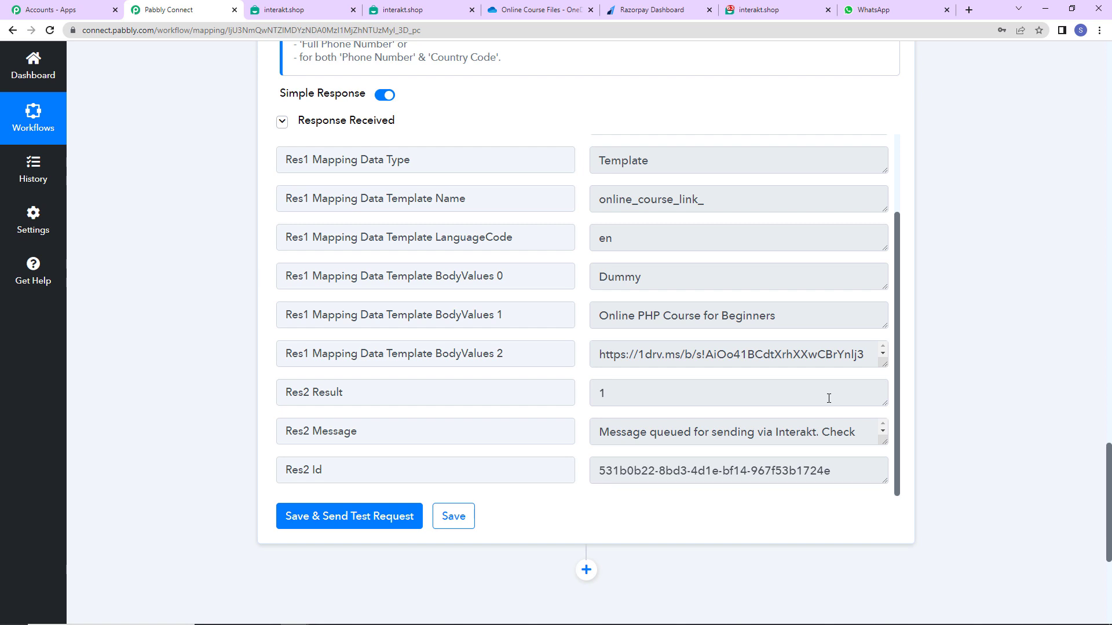
left_click(877, 13)
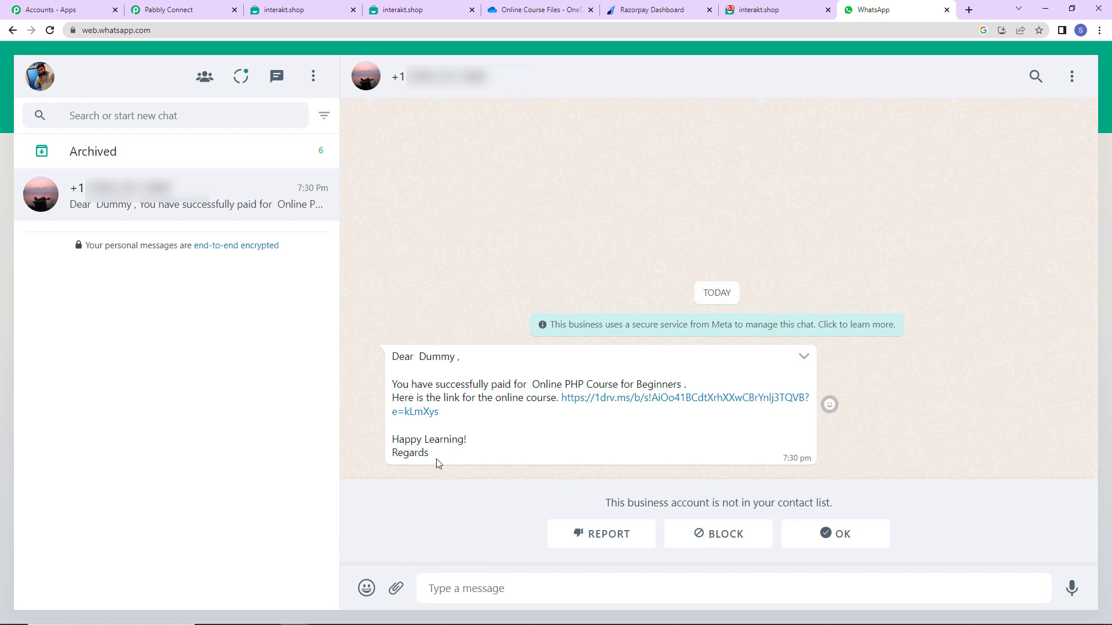
Confirm the WhatsApp test message arrived, then switch to the Razorpay Dashboard tab.
left_click(637, 17)
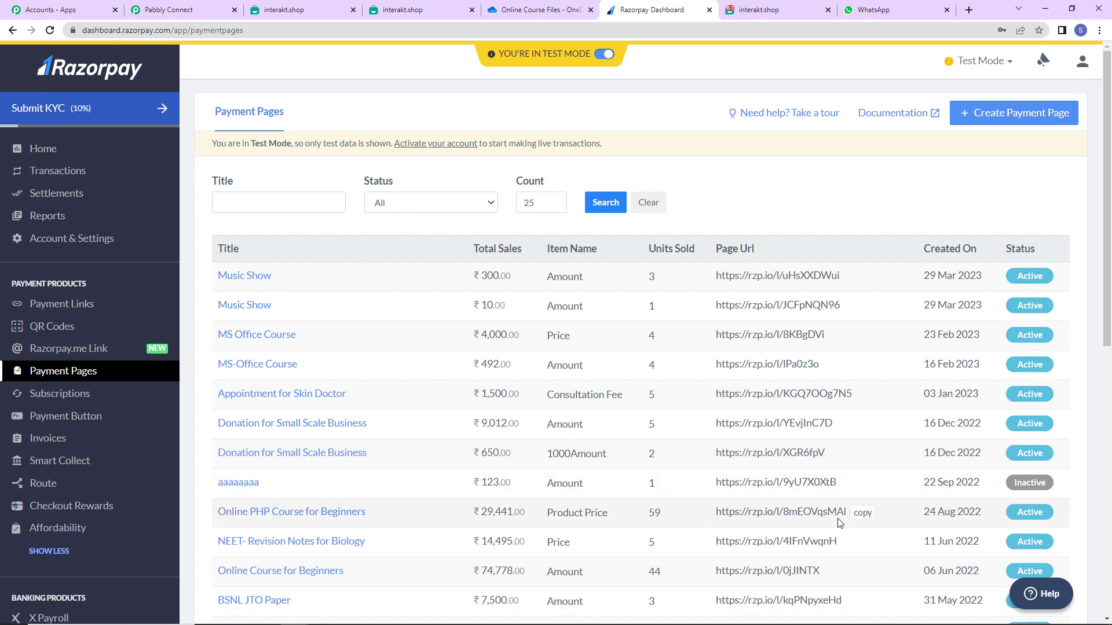
Load the Online PHP Course for Beginners payment page in a private window.
left_click(863, 516)
left_click(1099, 30)
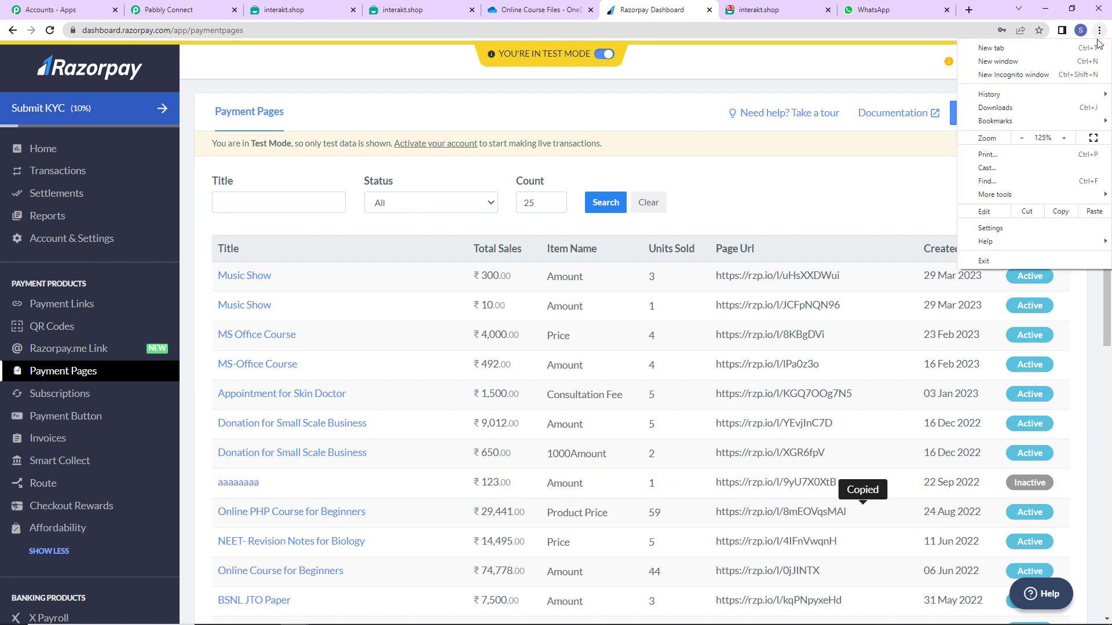
left_click(1034, 76)
key("ctrl+v")
key("Return")
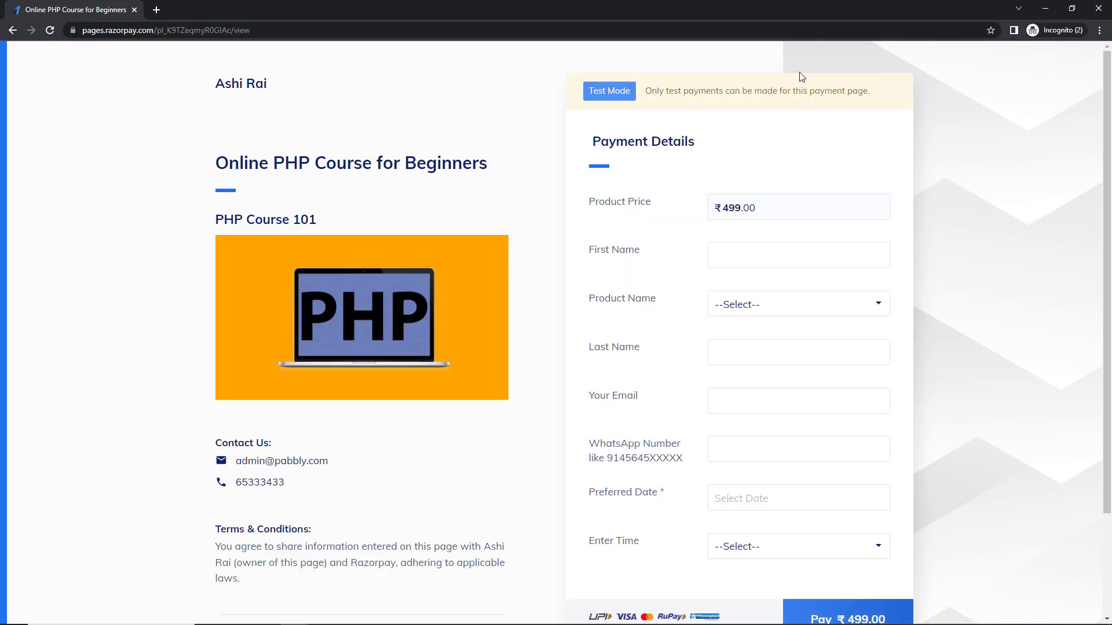
Enter the test buyer's name and e-mail, choosing Online PHP Course for Beginners.
left_click(728, 253)
type("Smart")
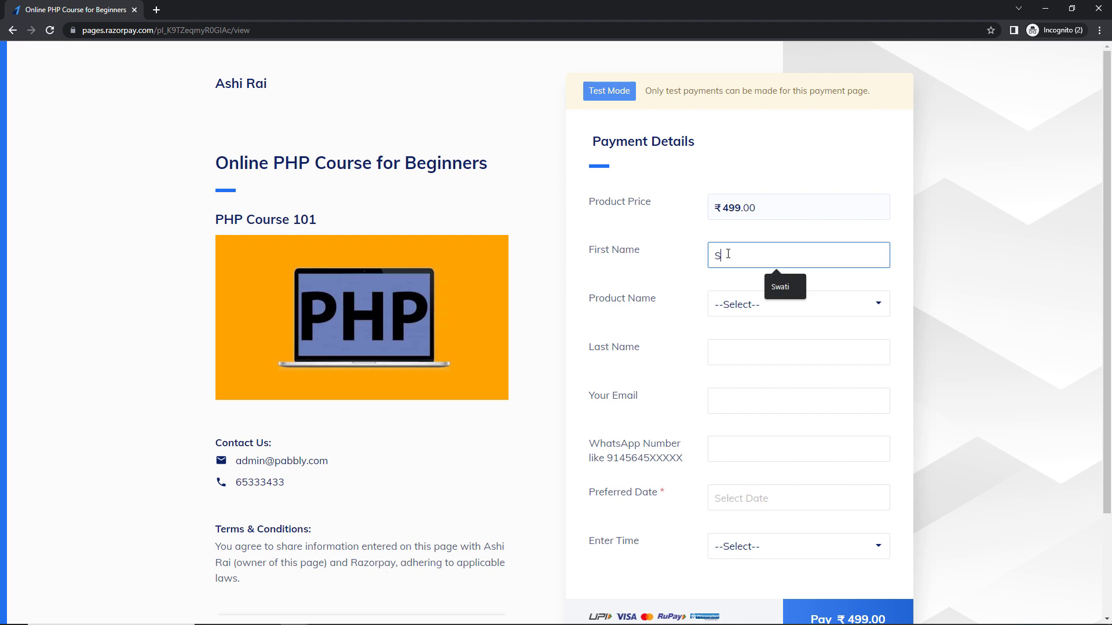
key("Tab")
left_click(747, 306)
left_click(748, 338)
left_click(747, 344)
type("User")
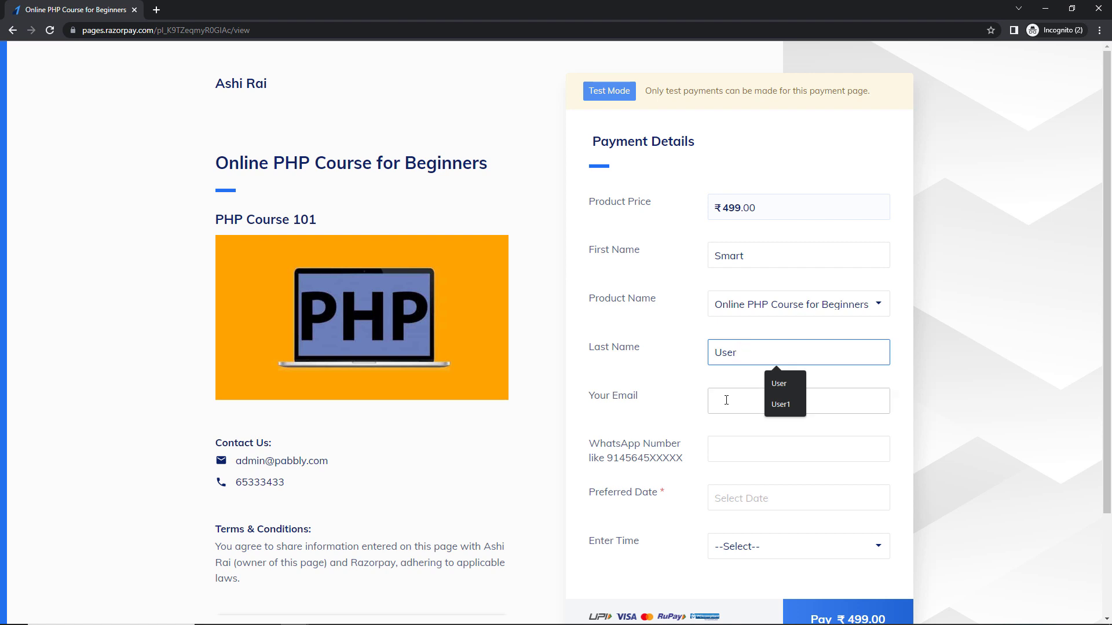
left_click(726, 400)
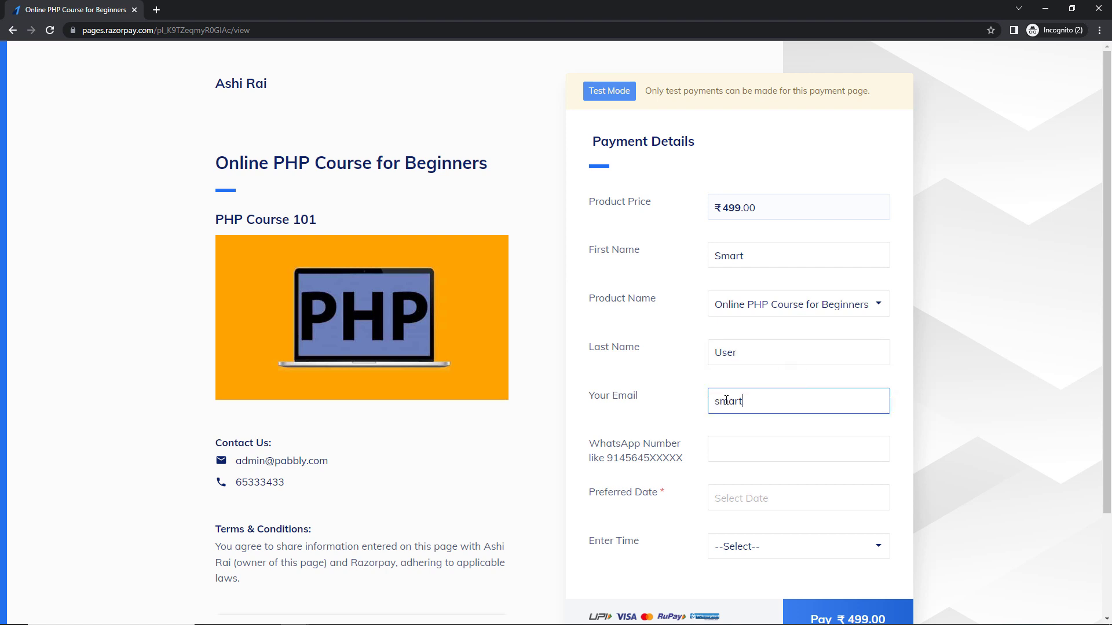
Add the WhatsApp number, 25 April 2023, the 9 to 10 AM slot, then submit.
left_click(730, 450)
left_click(792, 481)
left_click(741, 501)
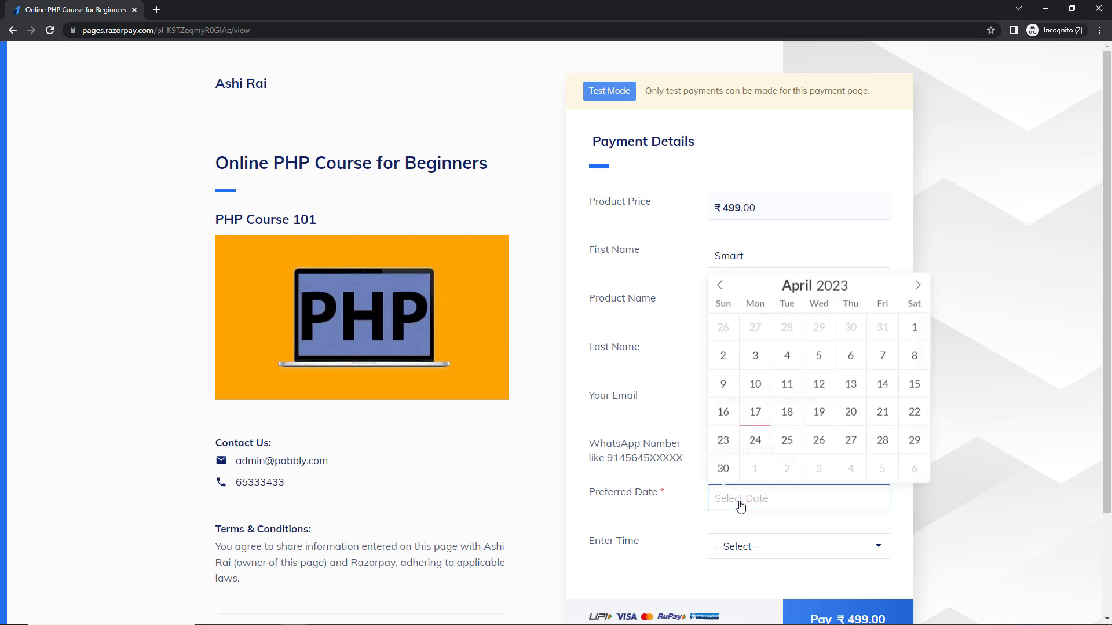
left_click(789, 440)
left_click(763, 546)
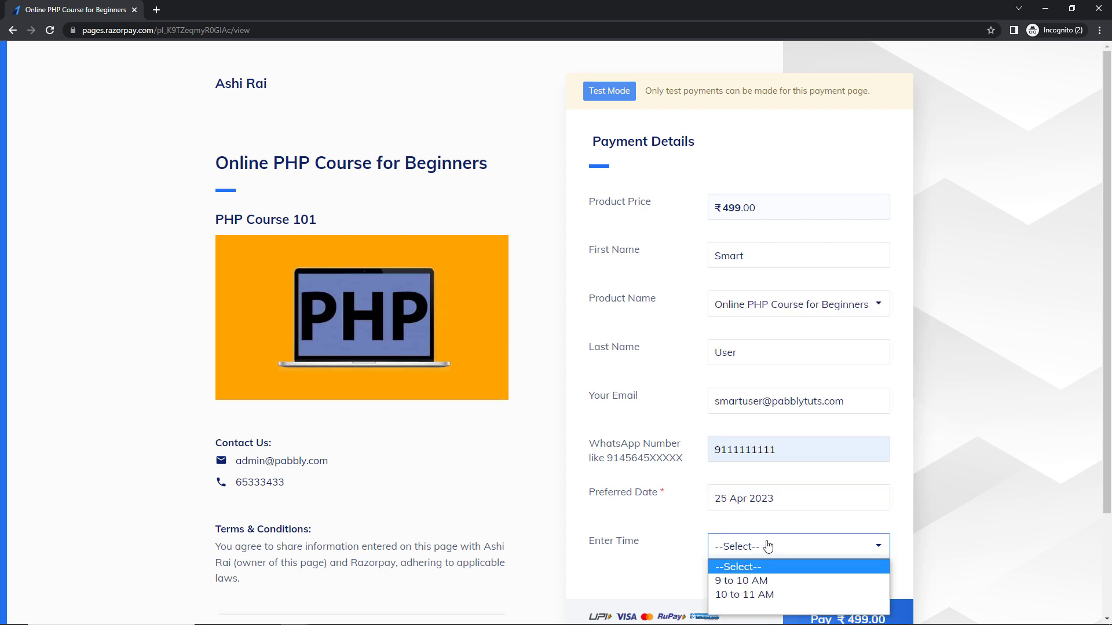
left_click(741, 580)
scroll(893, 449, "down", 2)
left_click(859, 495)
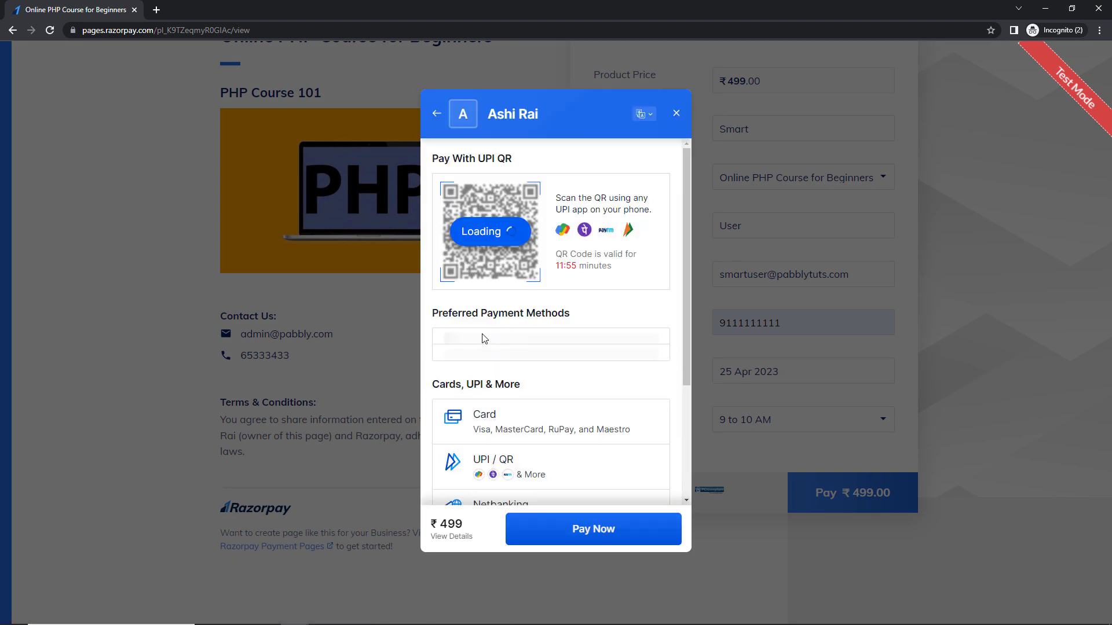
Pay ₹499 with the saved test card and its CVV, without saving the card.
left_click(566, 370)
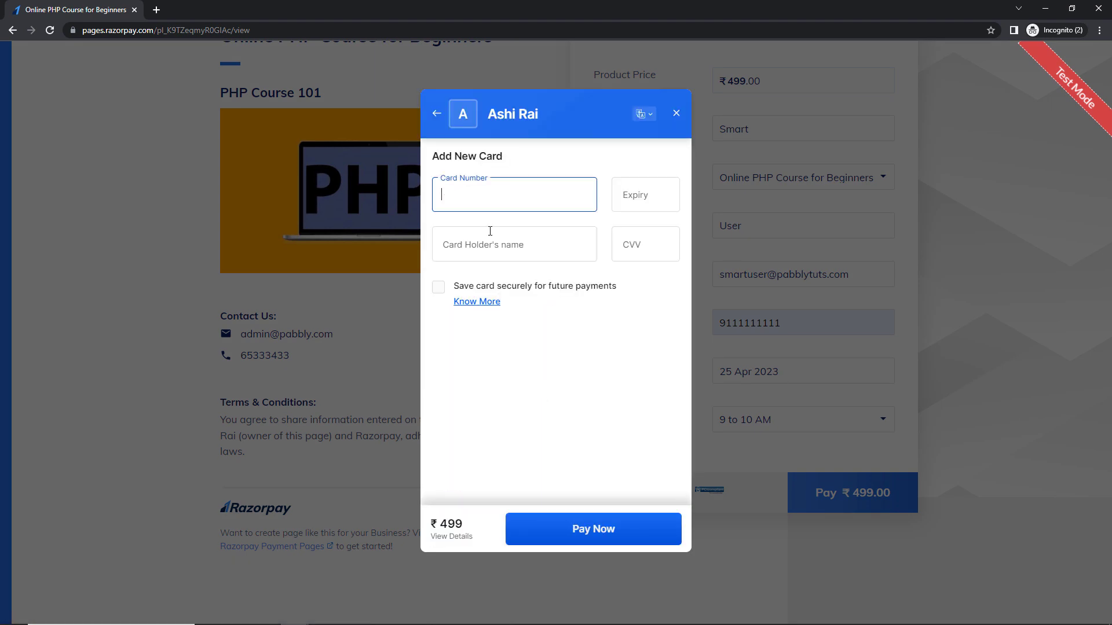
left_click(498, 194)
left_click(523, 235)
left_click(624, 256)
type("123")
left_click(665, 526)
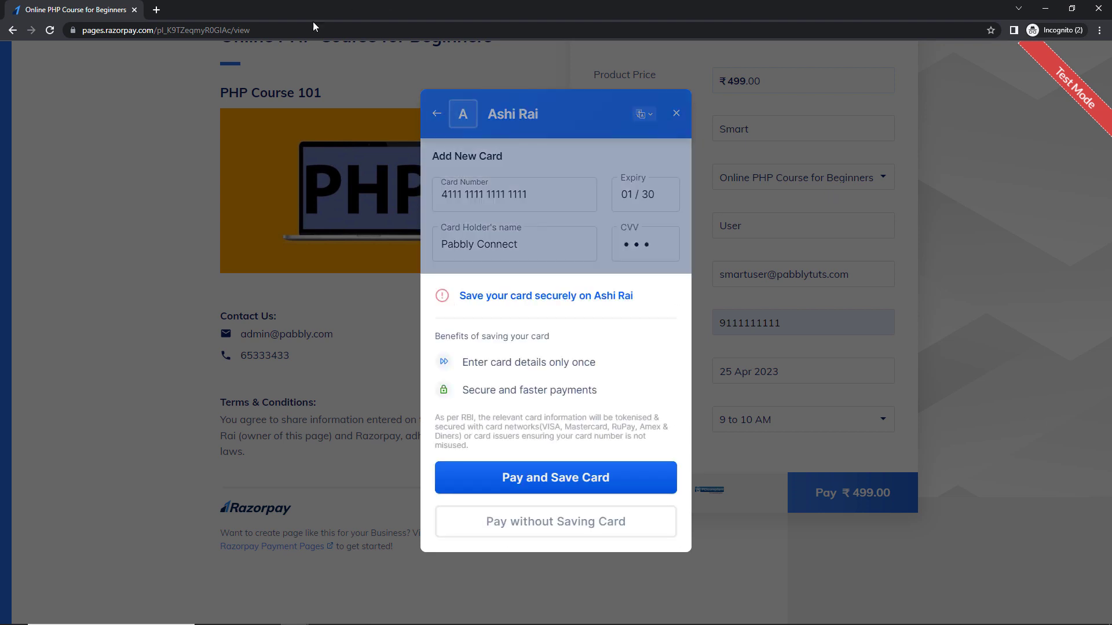
left_click(533, 521)
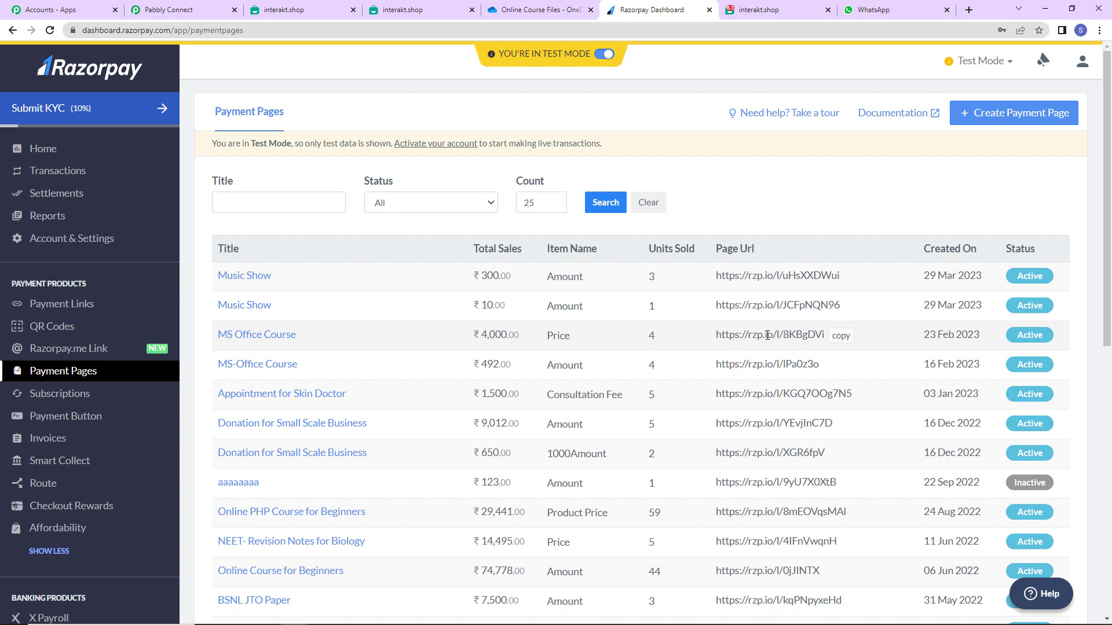
Check WhatsApp for the payment message, then collapse both Pabbly workflow steps.
key("ctrl+9")
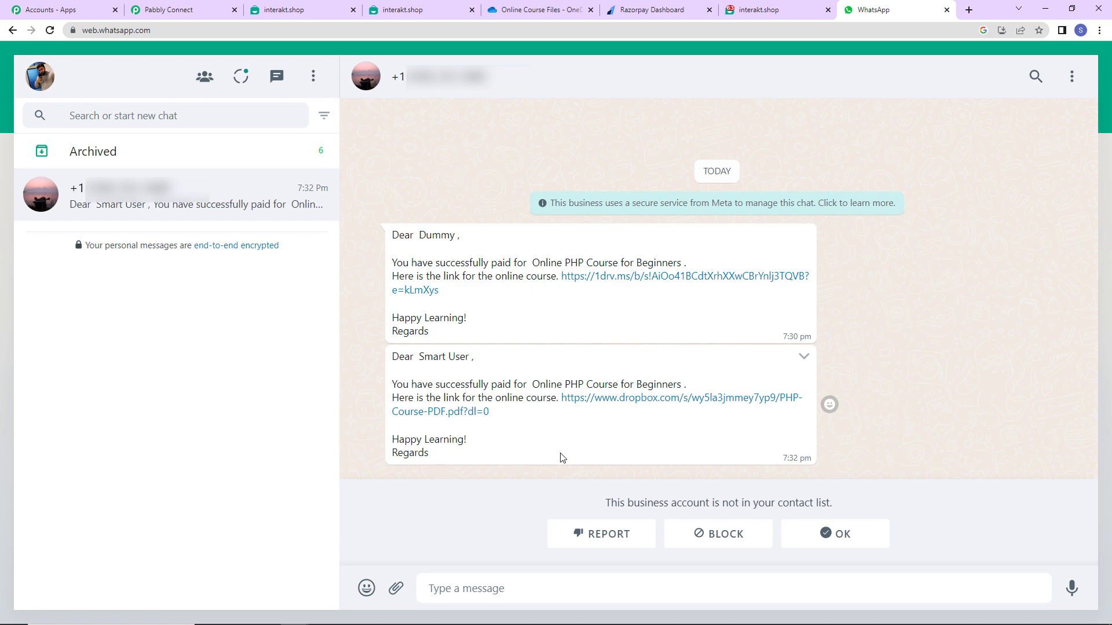
left_click(168, 10)
left_click_drag(1107, 463, 1046, 88)
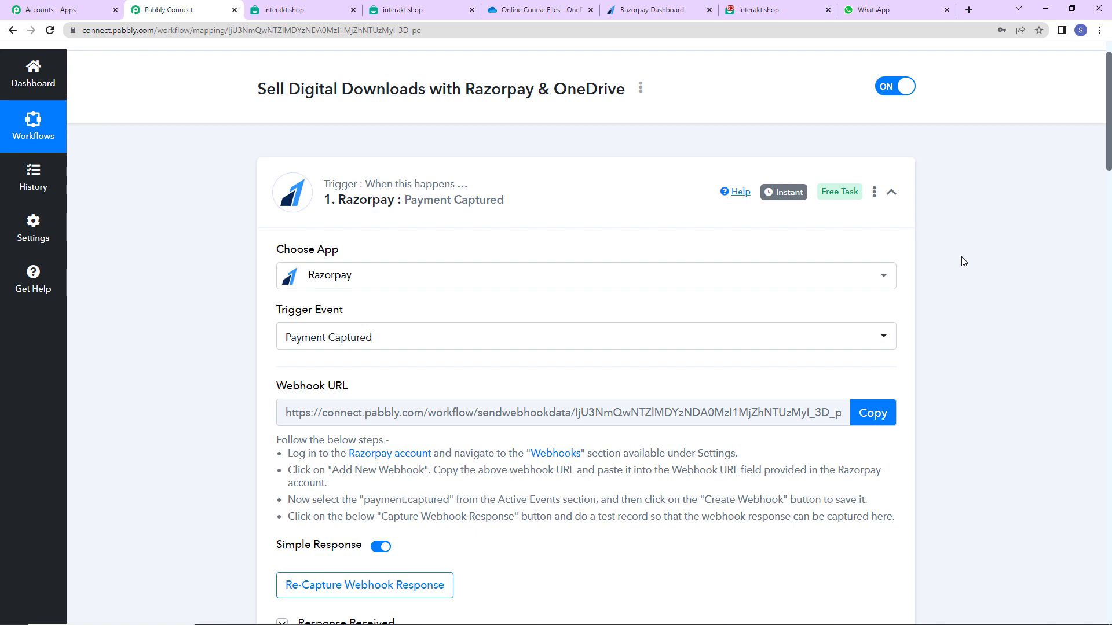
left_click(890, 193)
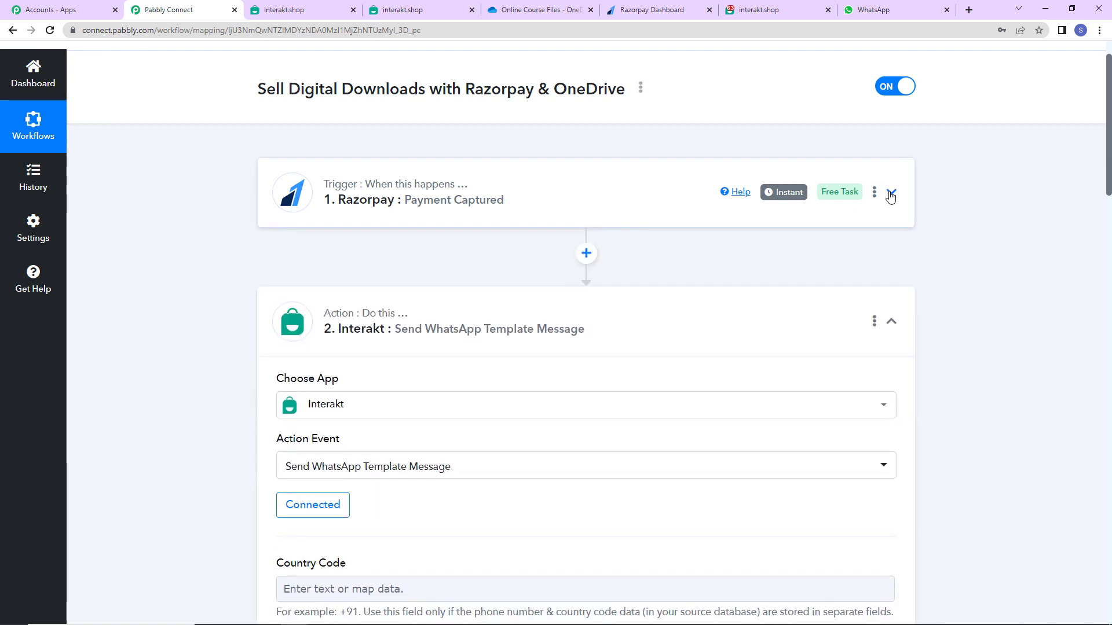
left_click(892, 322)
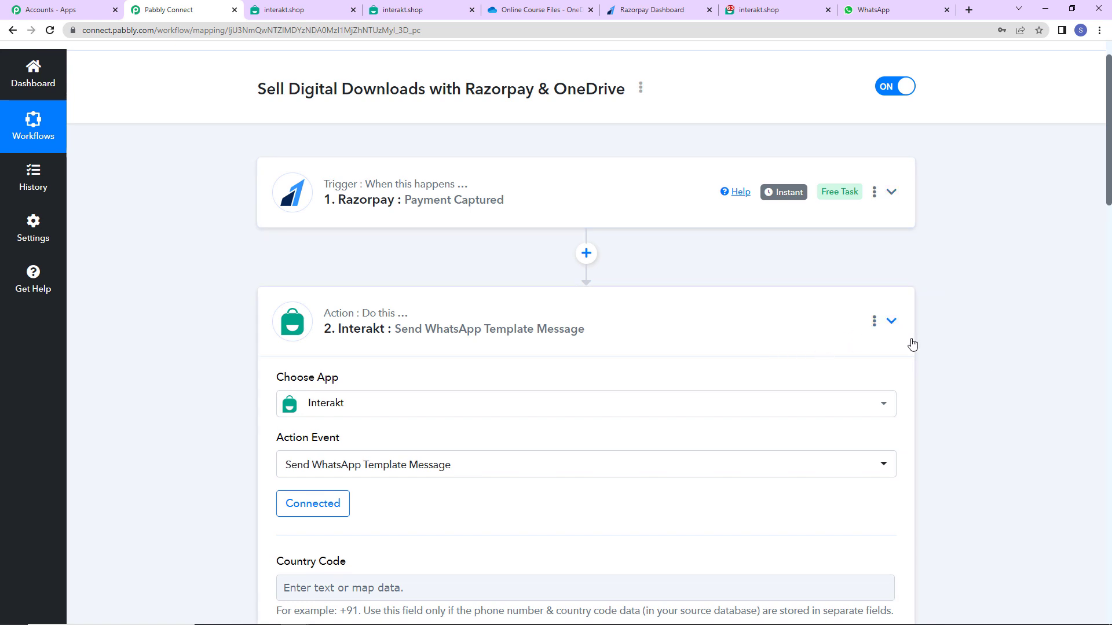